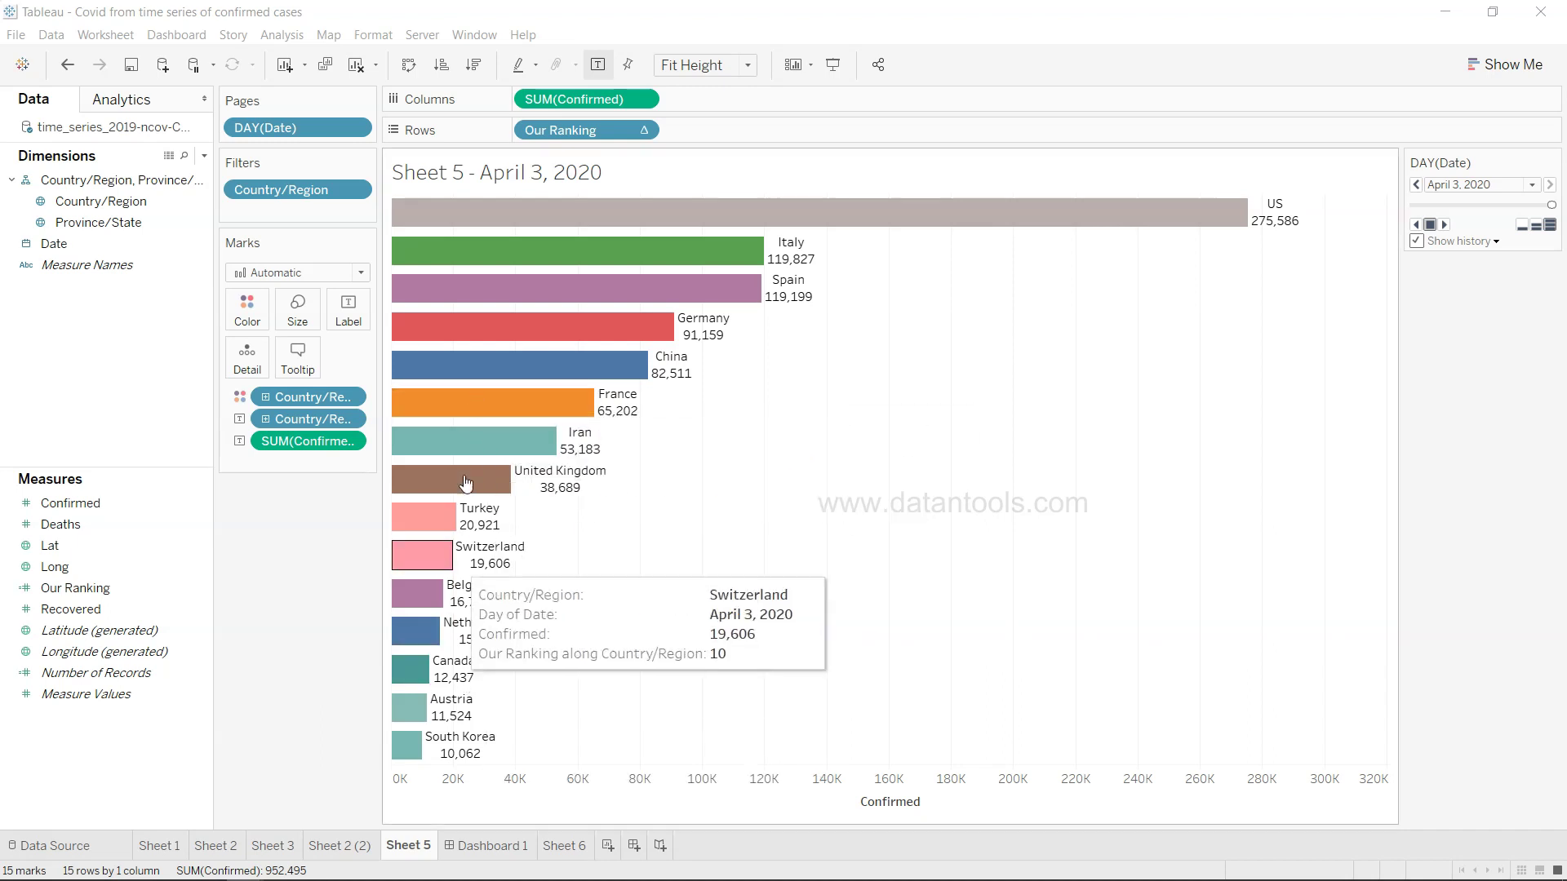
Browse the Pages date list and close it without changing the current day.
mouse_move(485, 434)
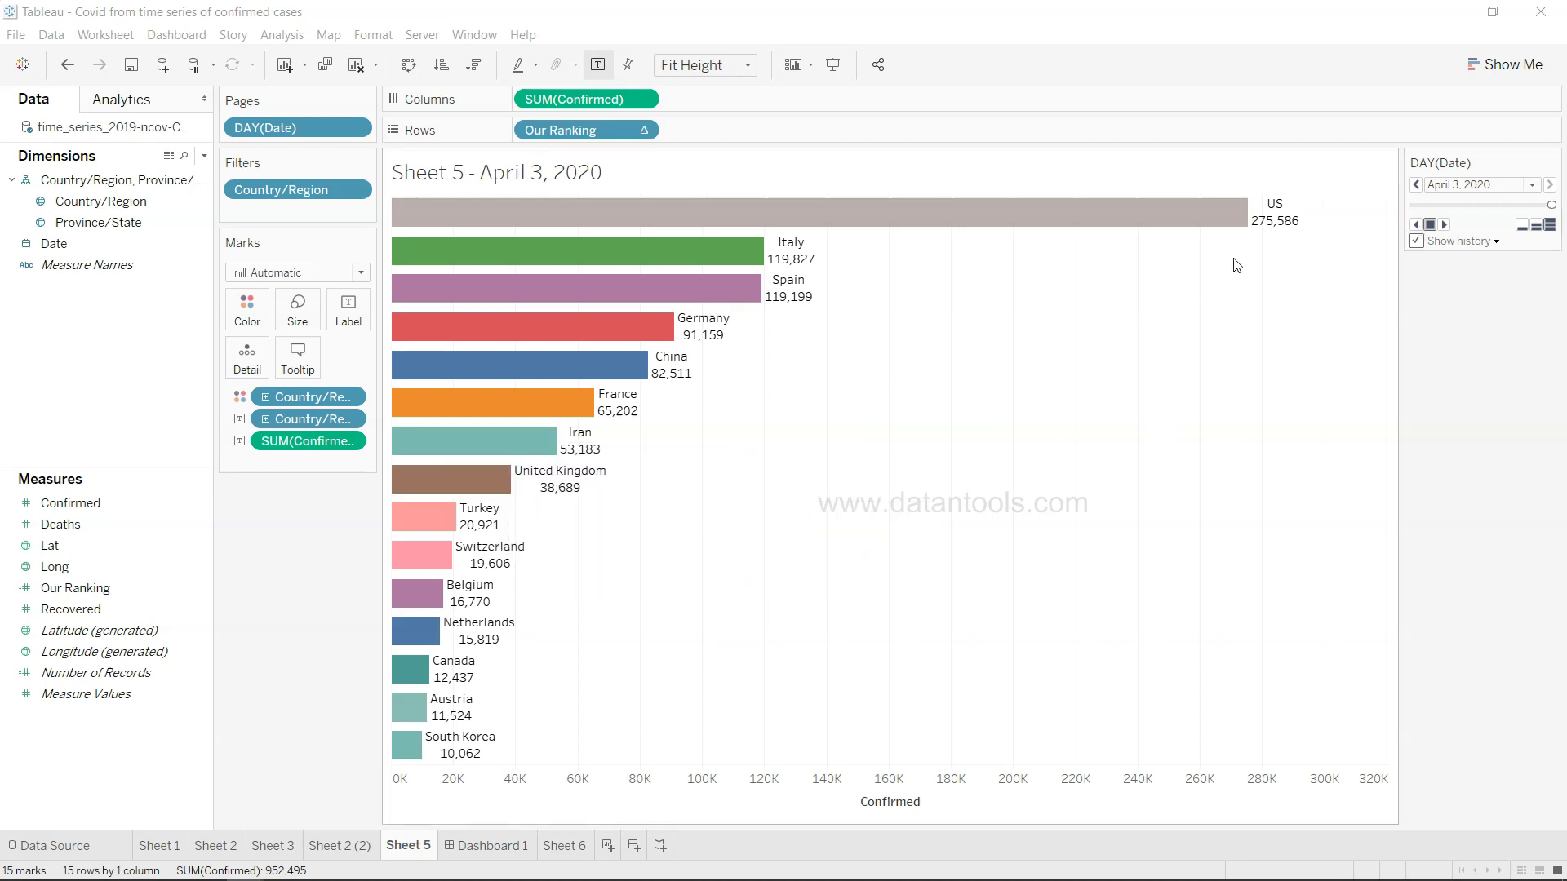
mouse_move(539, 417)
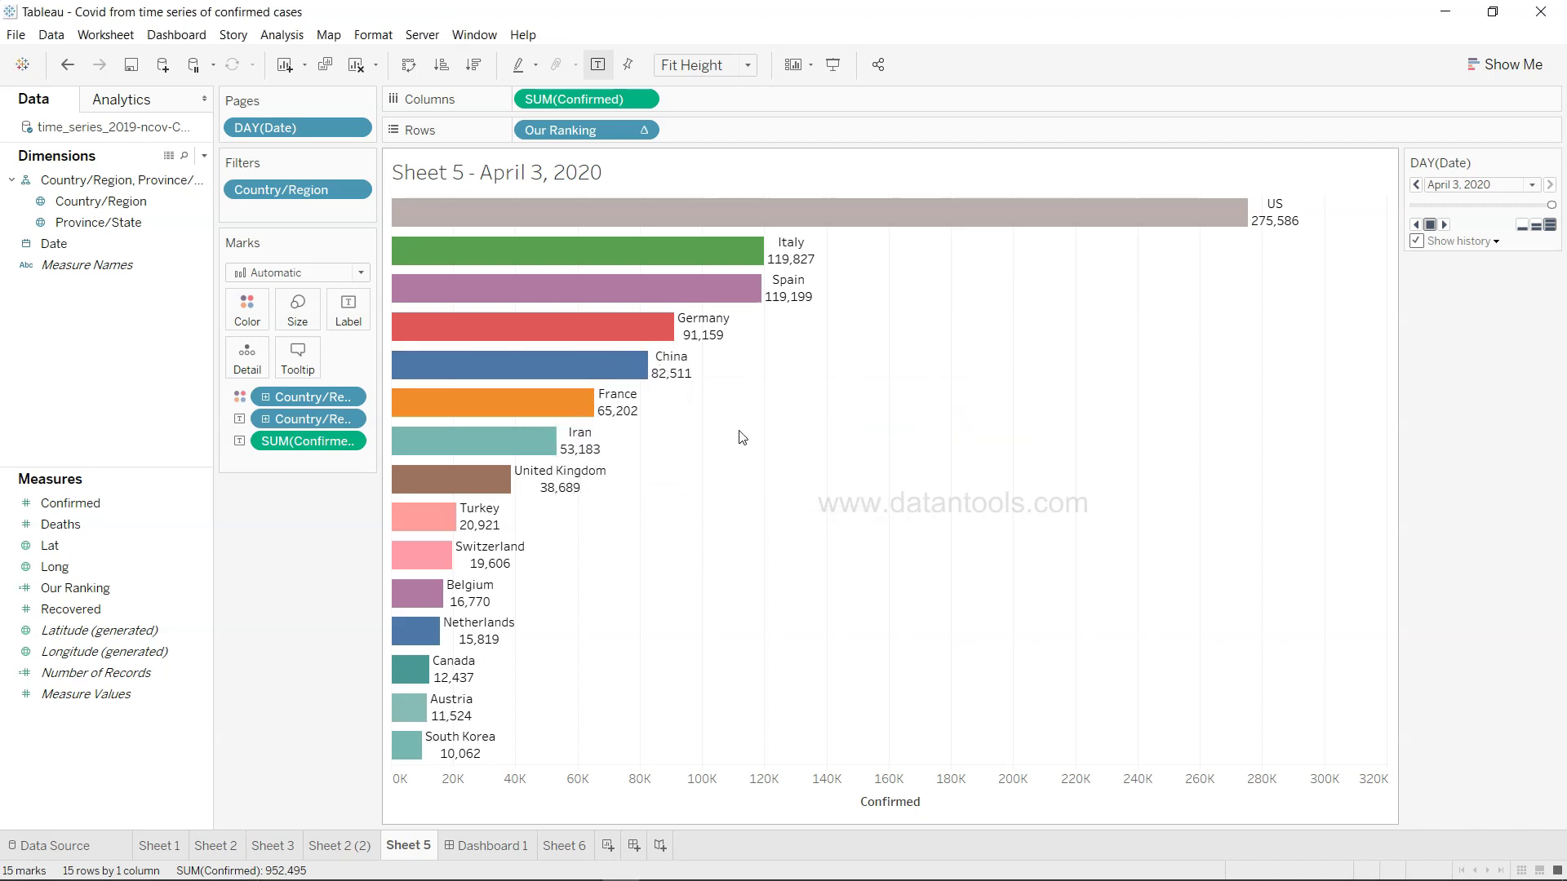
left_click(739, 432)
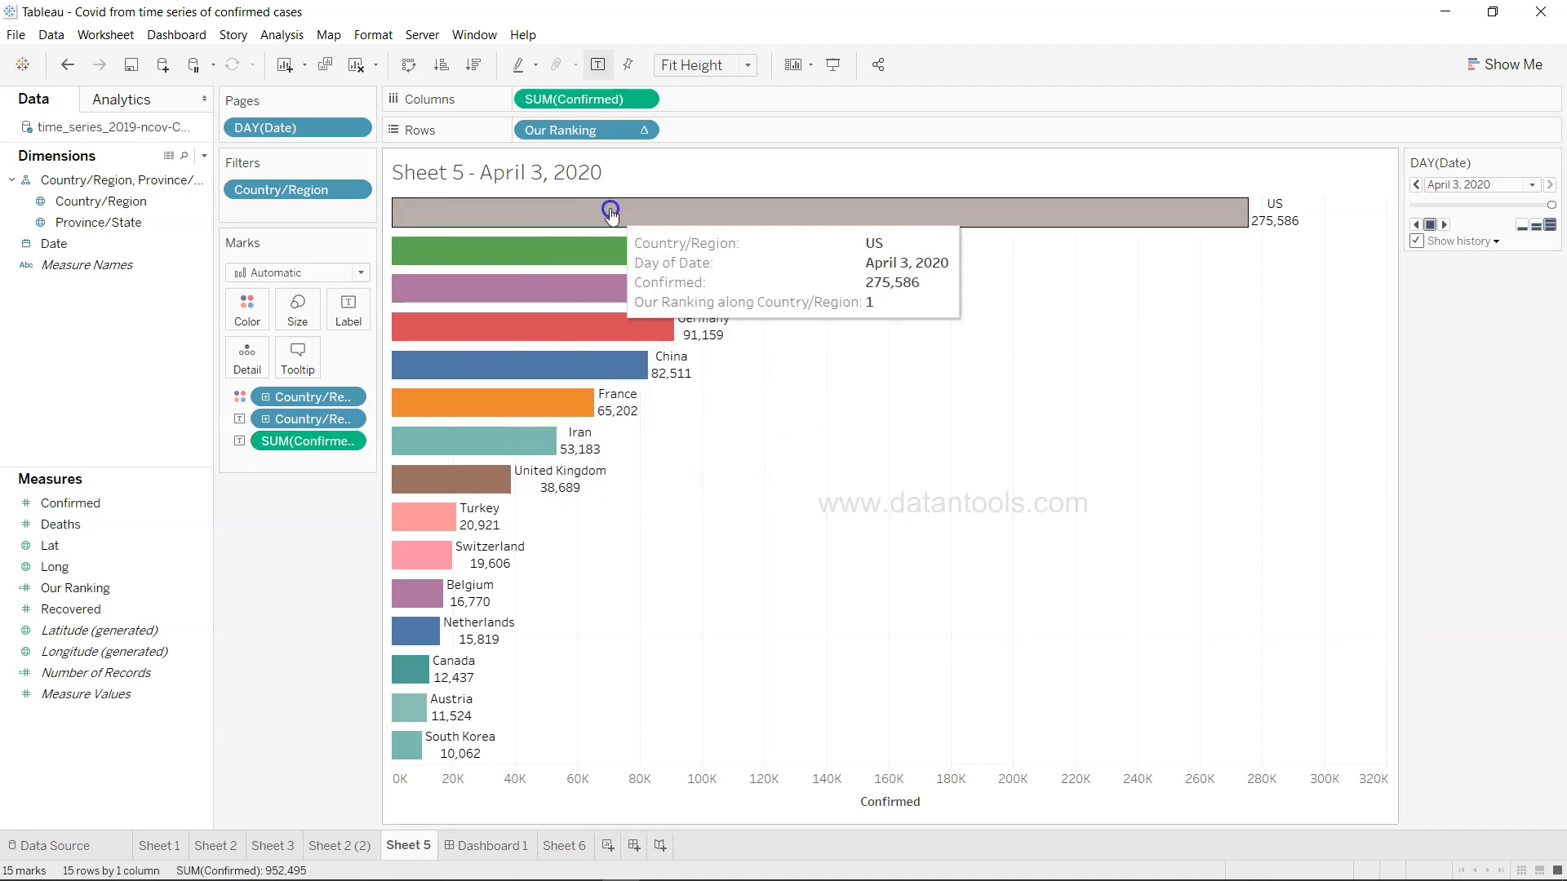
left_click(1457, 185)
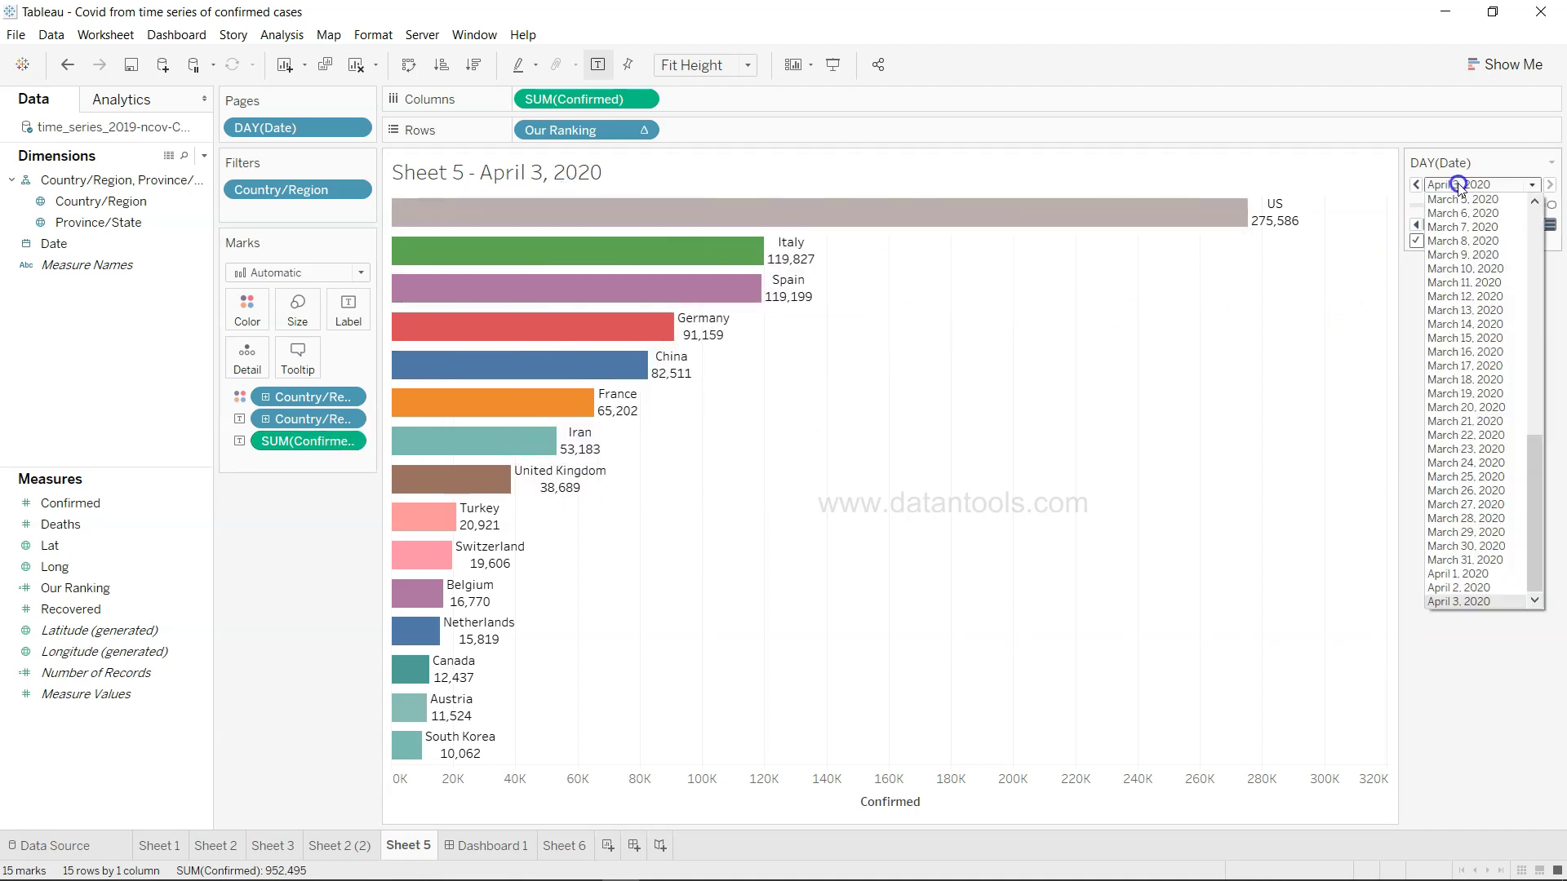
scroll(1463, 287, "up", 15)
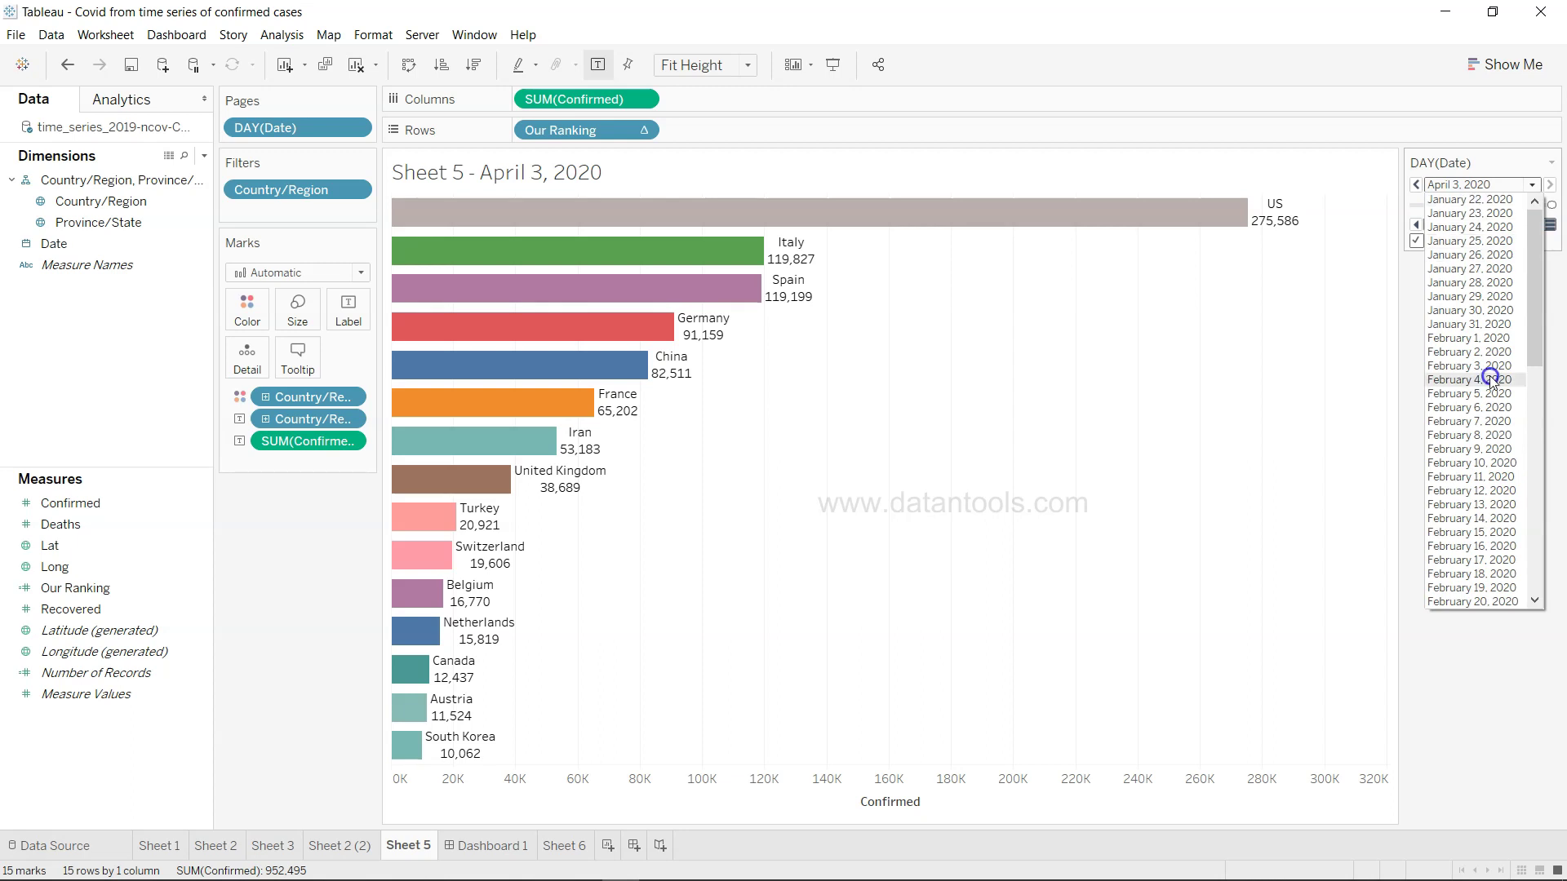
scroll(1490, 412, "down", 14)
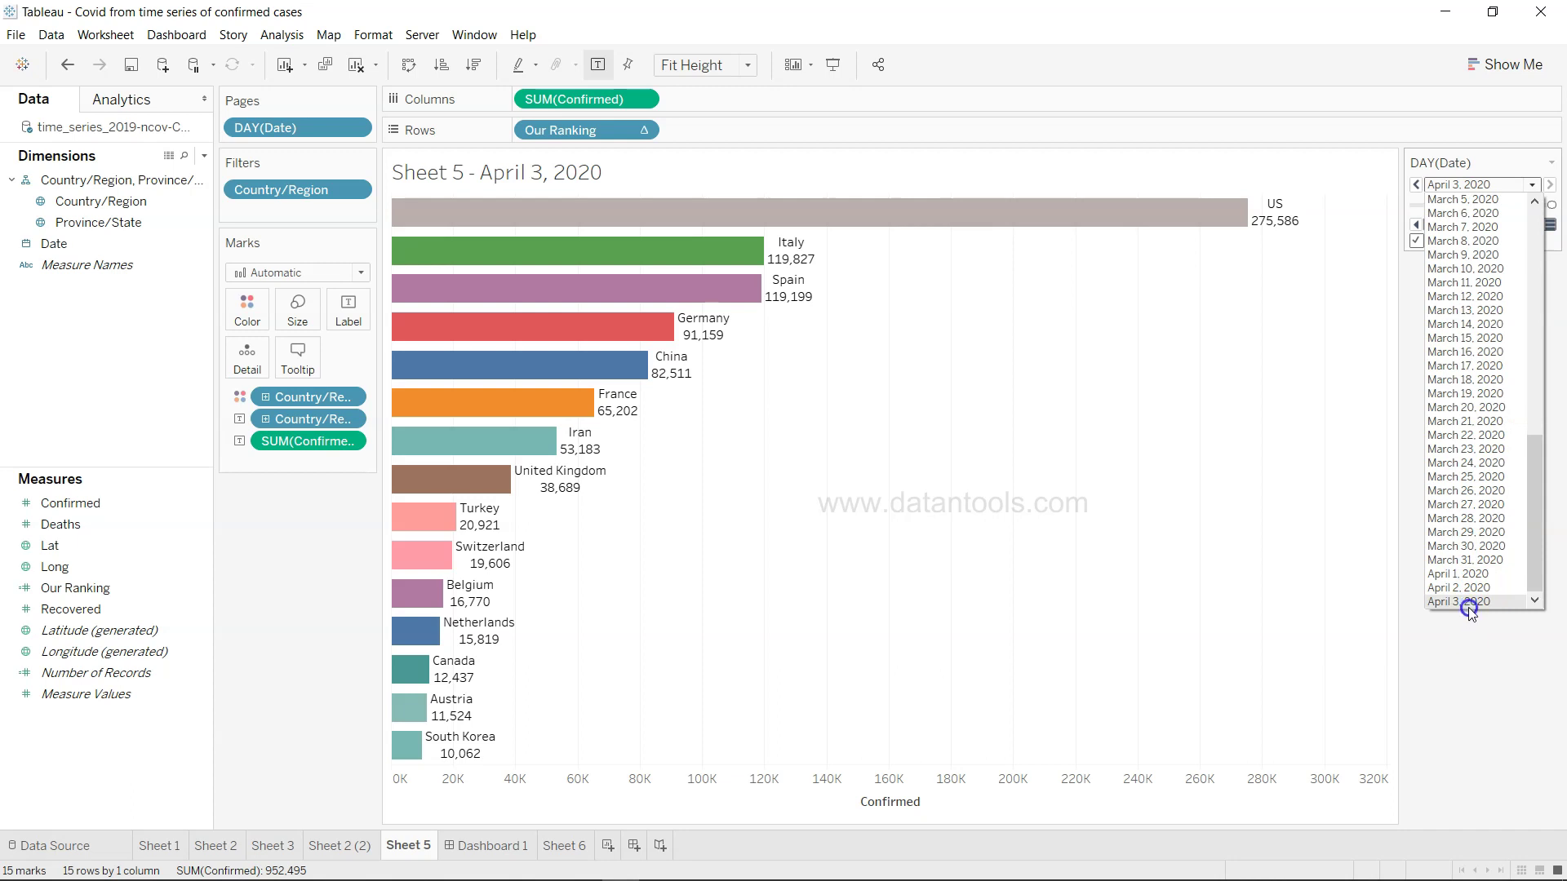
left_click(1466, 656)
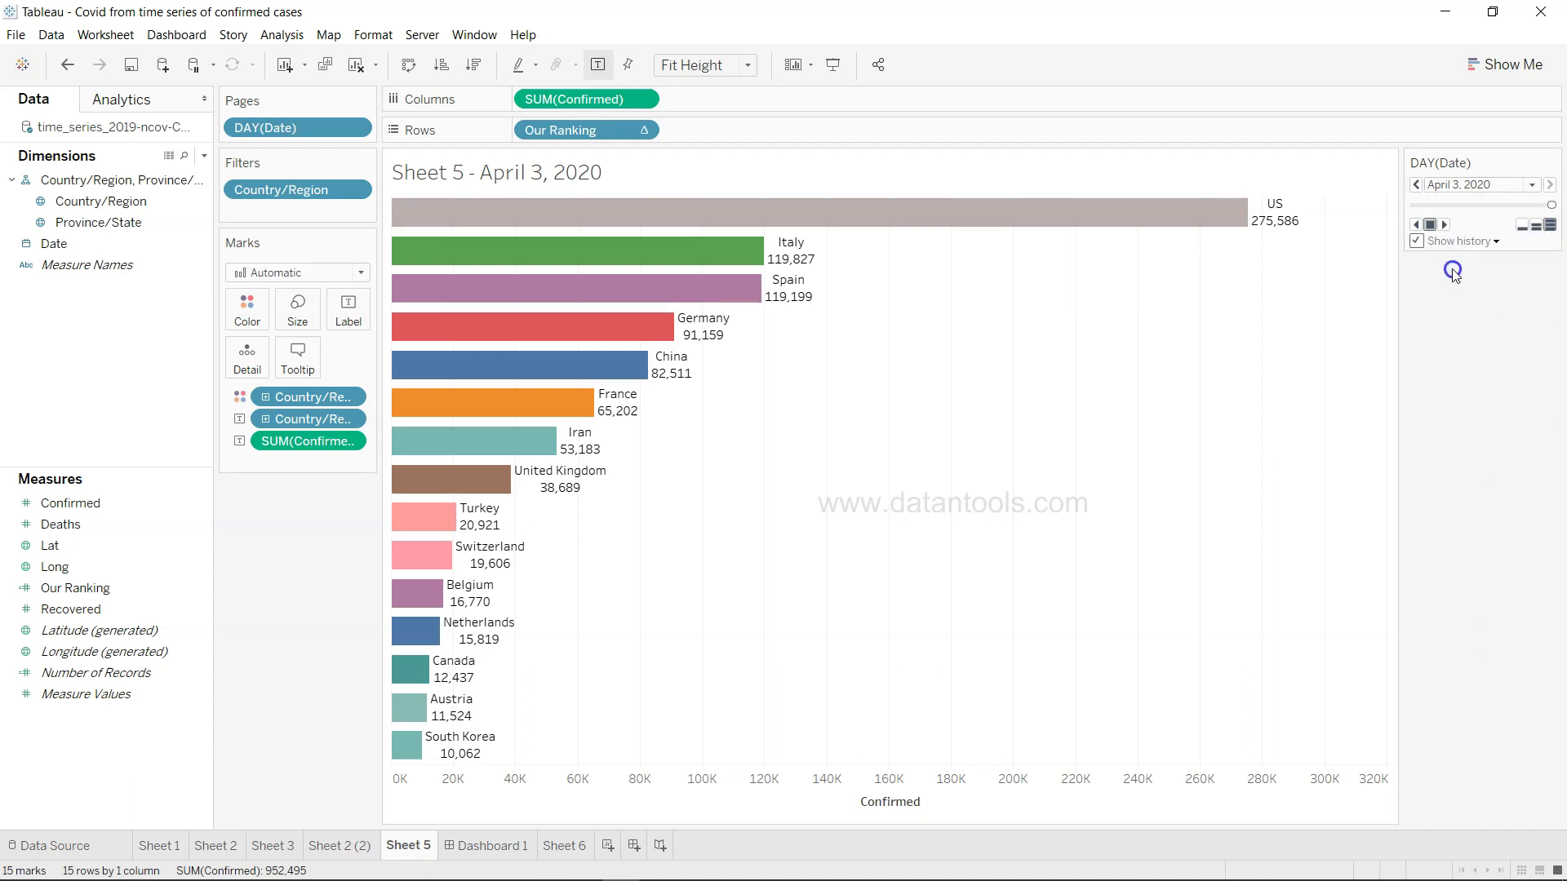
Play the bar race at Normal speed through to April 3, 2020.
left_click(1446, 225)
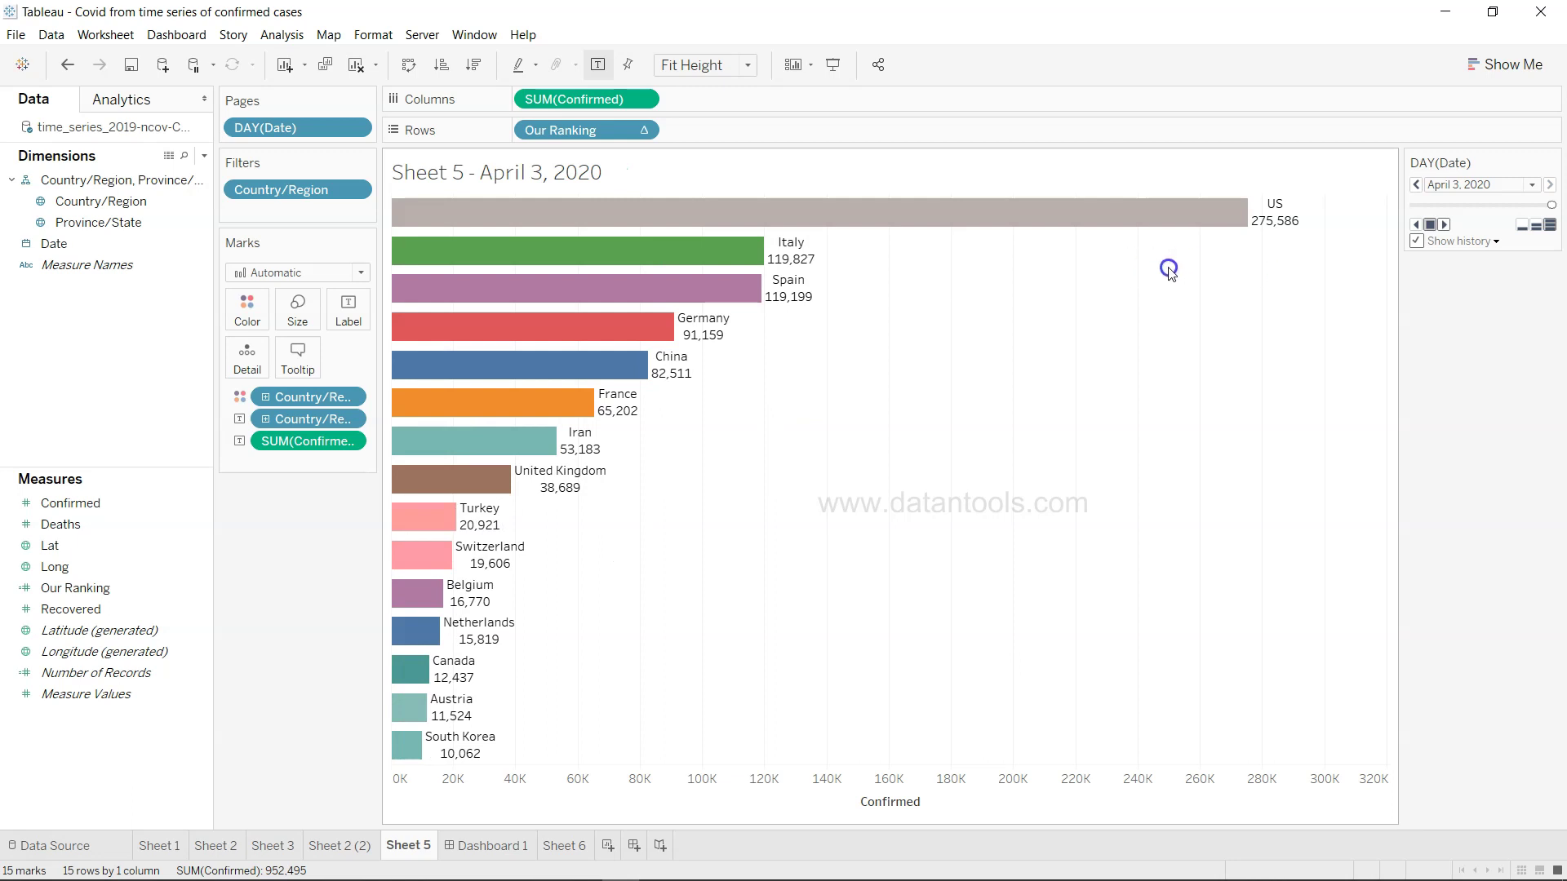
left_click(1536, 226)
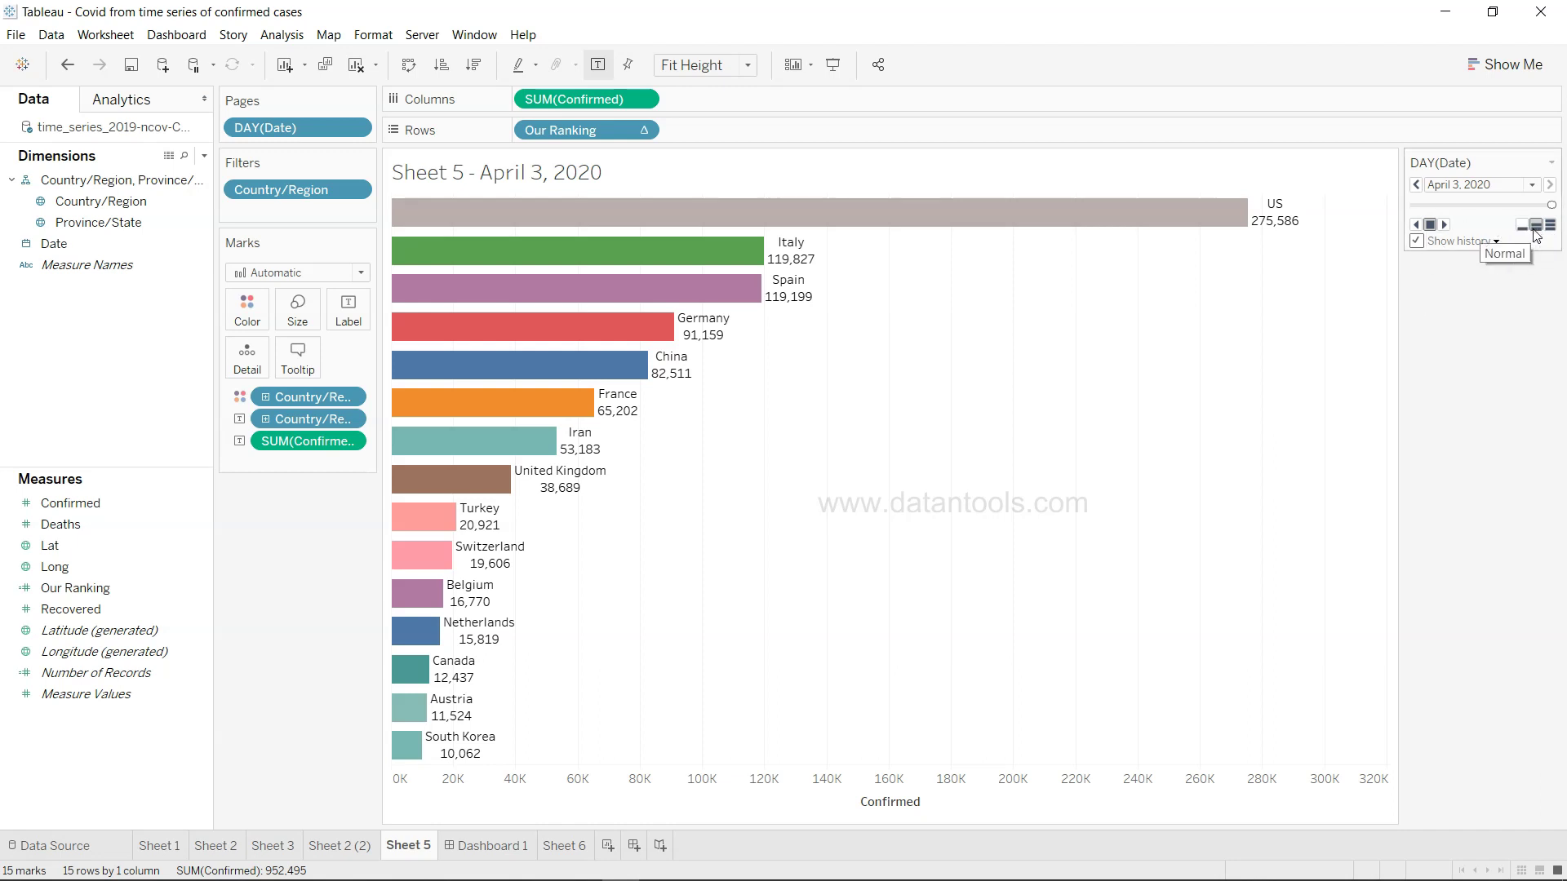
left_click(1445, 225)
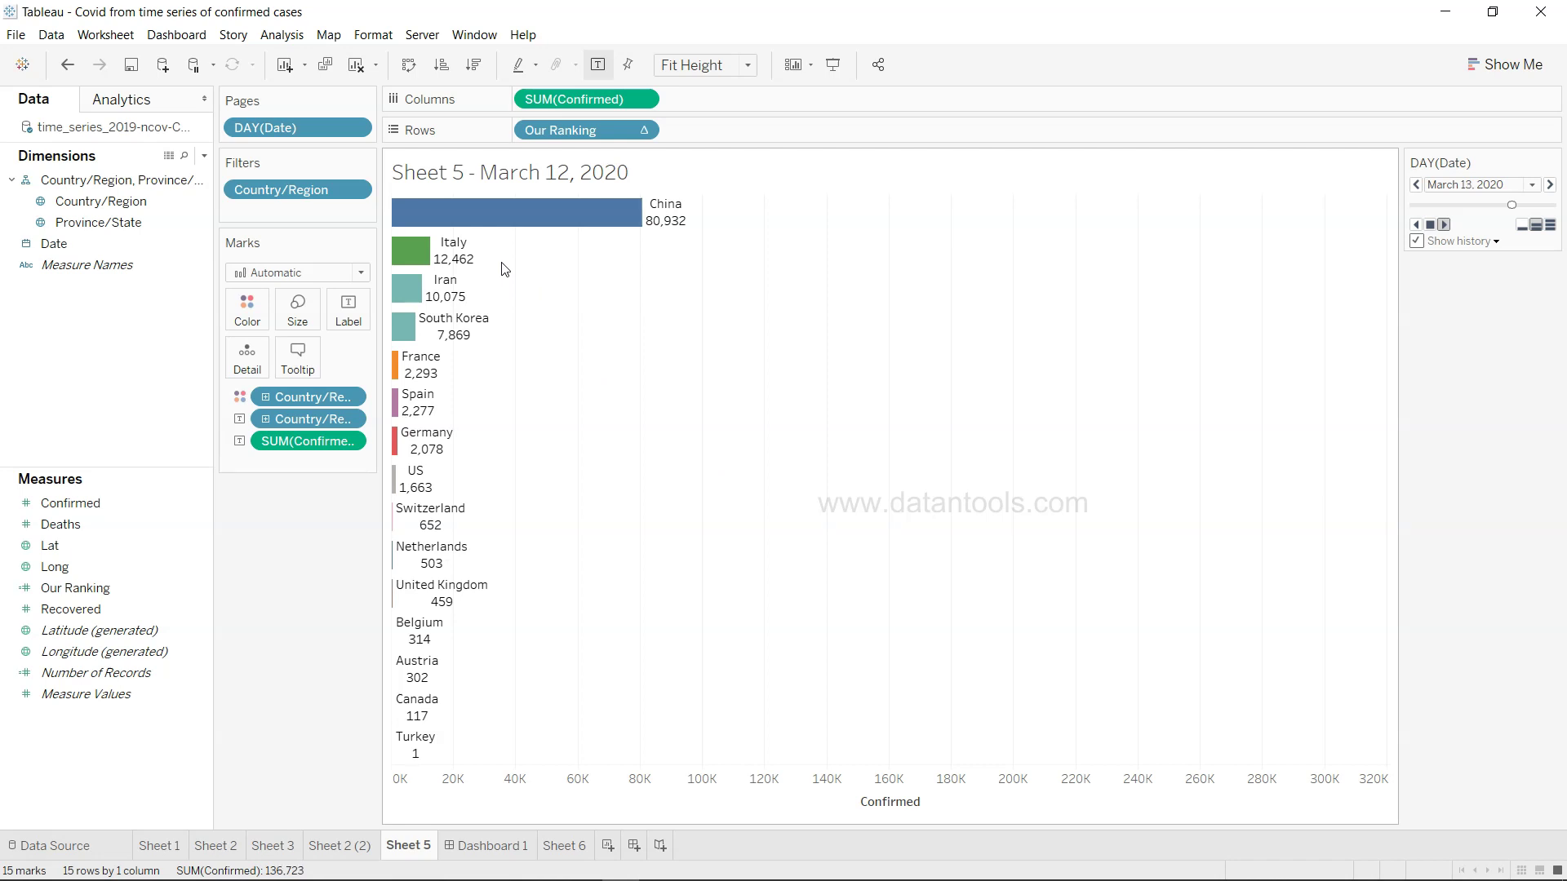
mouse_move(516, 270)
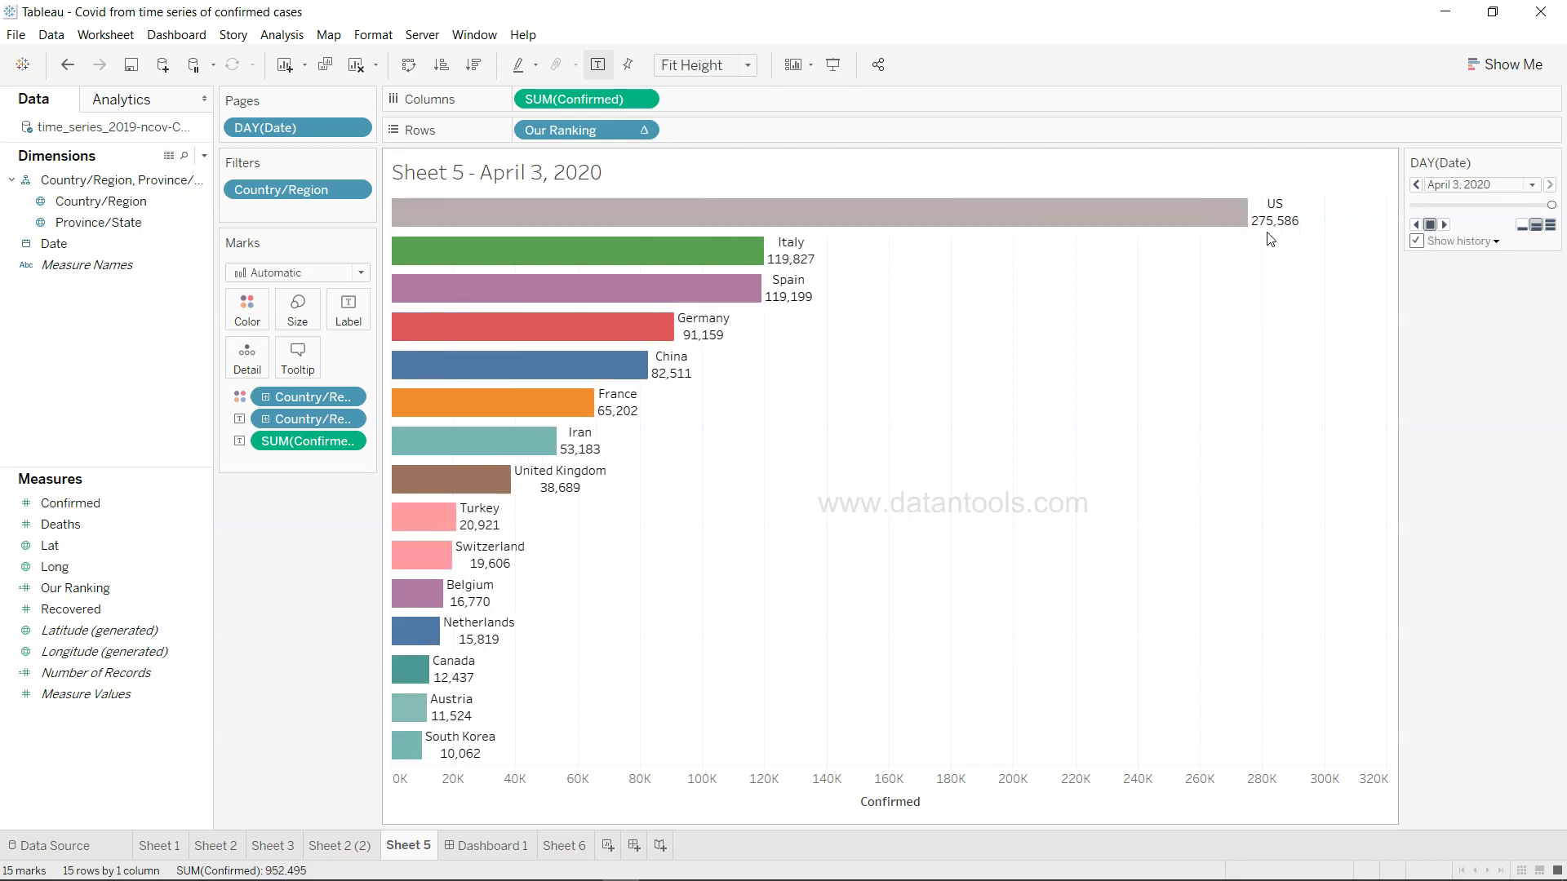
mouse_move(1273, 236)
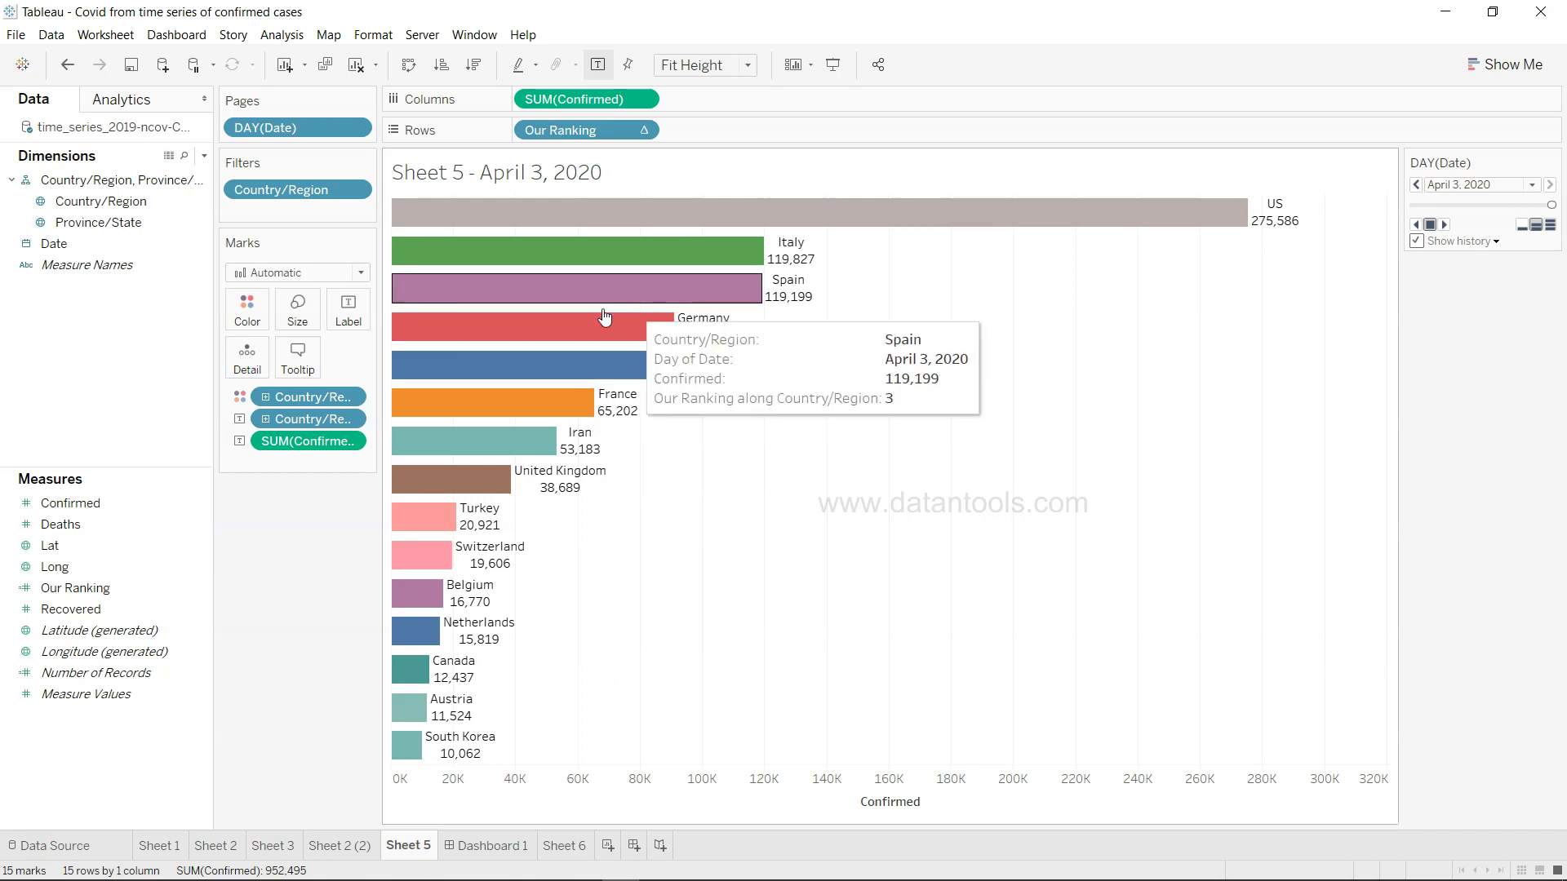
mouse_move(591, 400)
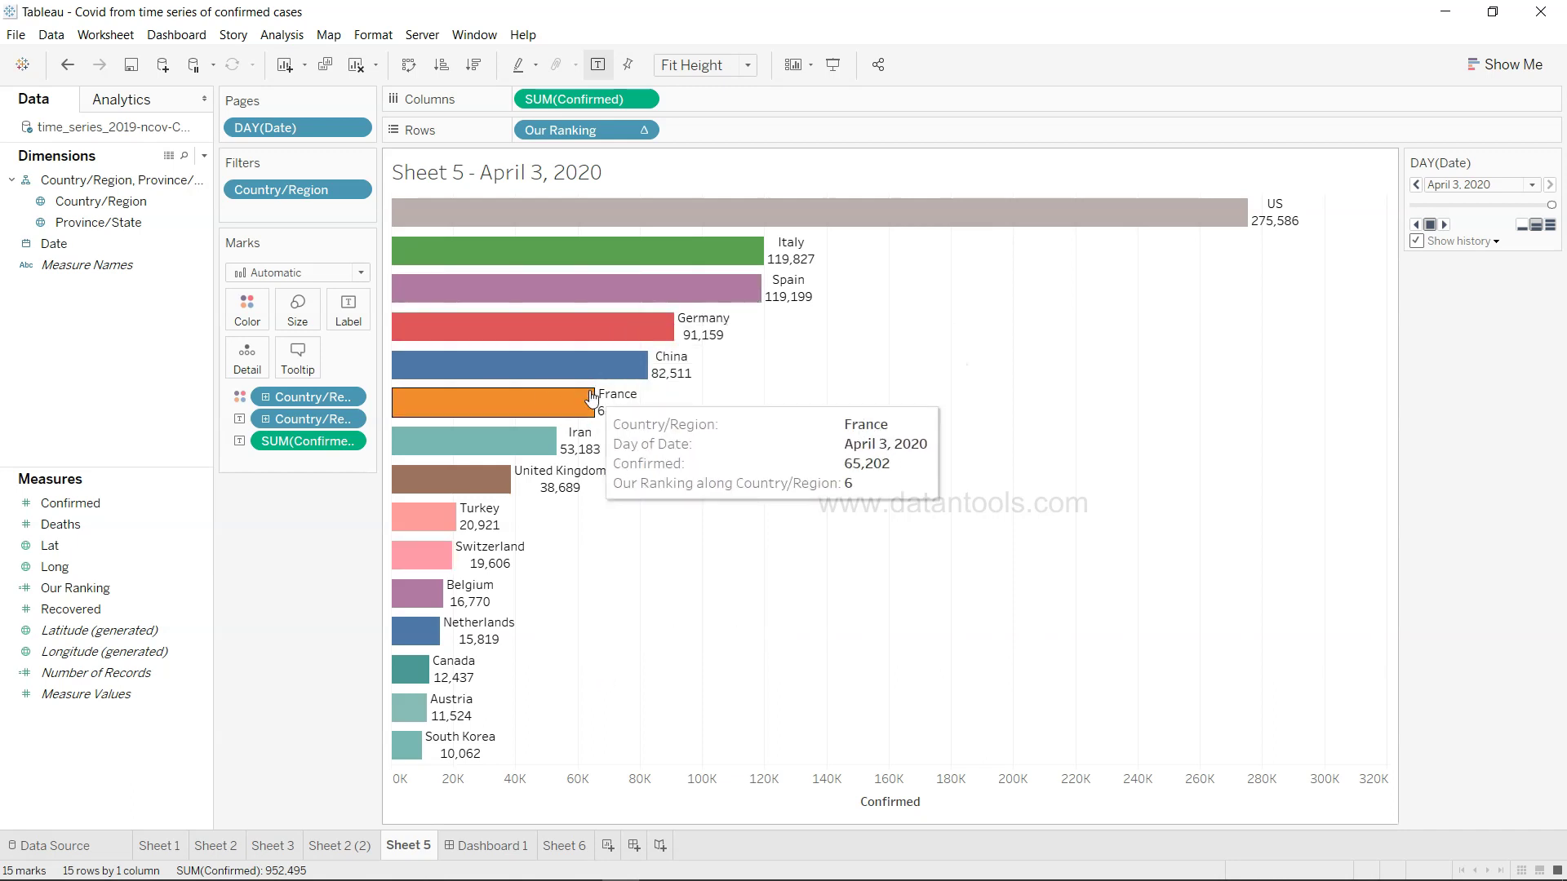
On a new Sheet 7, plot a SUM(Confirmed) bar coloured by Country/Region, keeping all 181 countries.
left_click(609, 847)
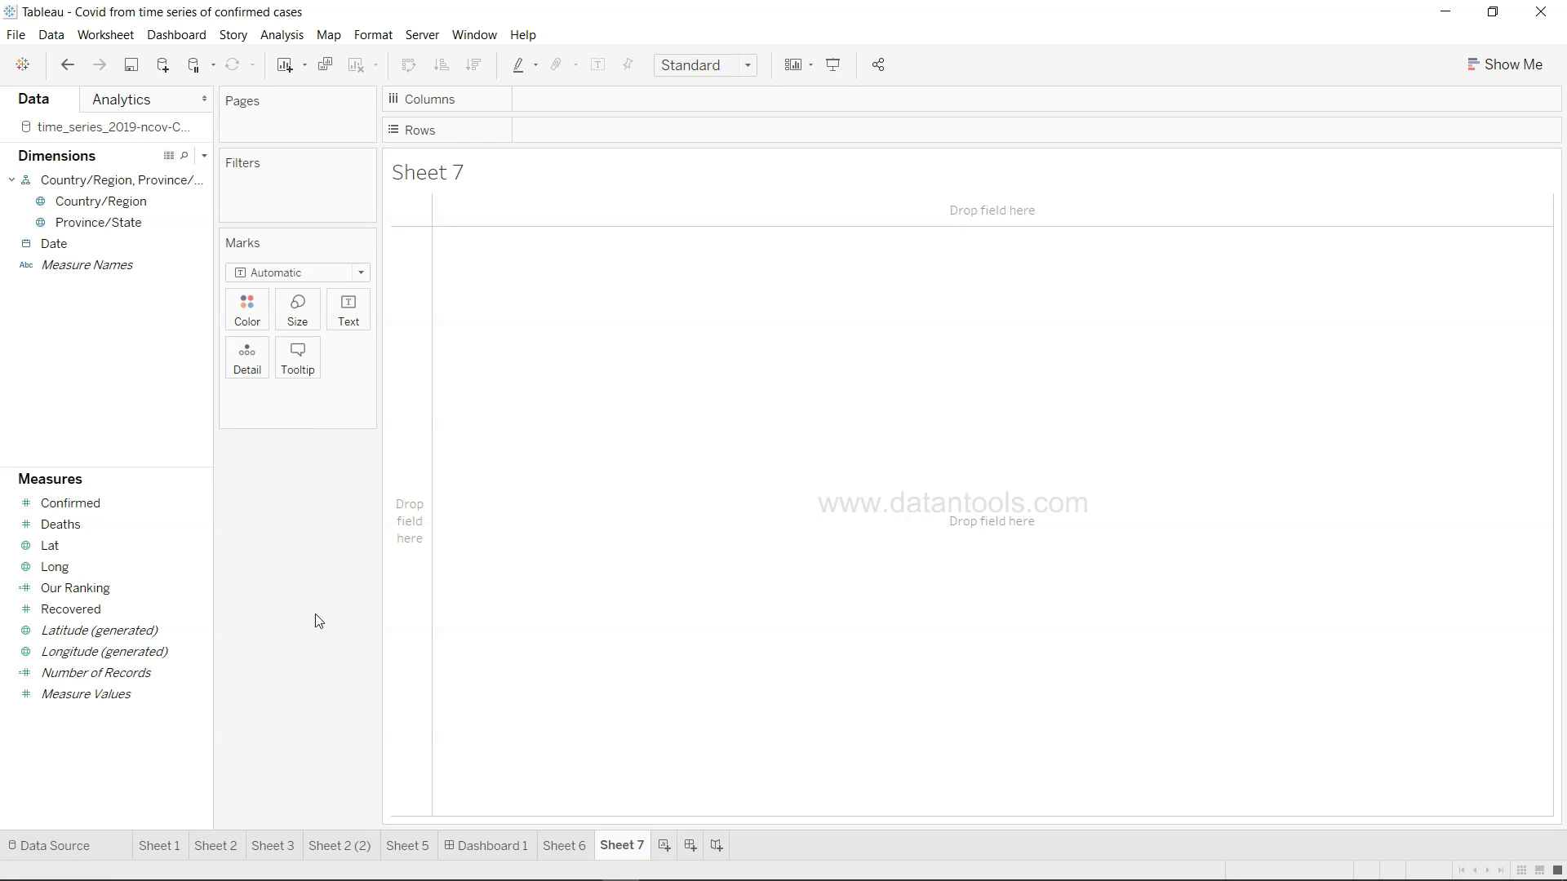
left_click(163, 504)
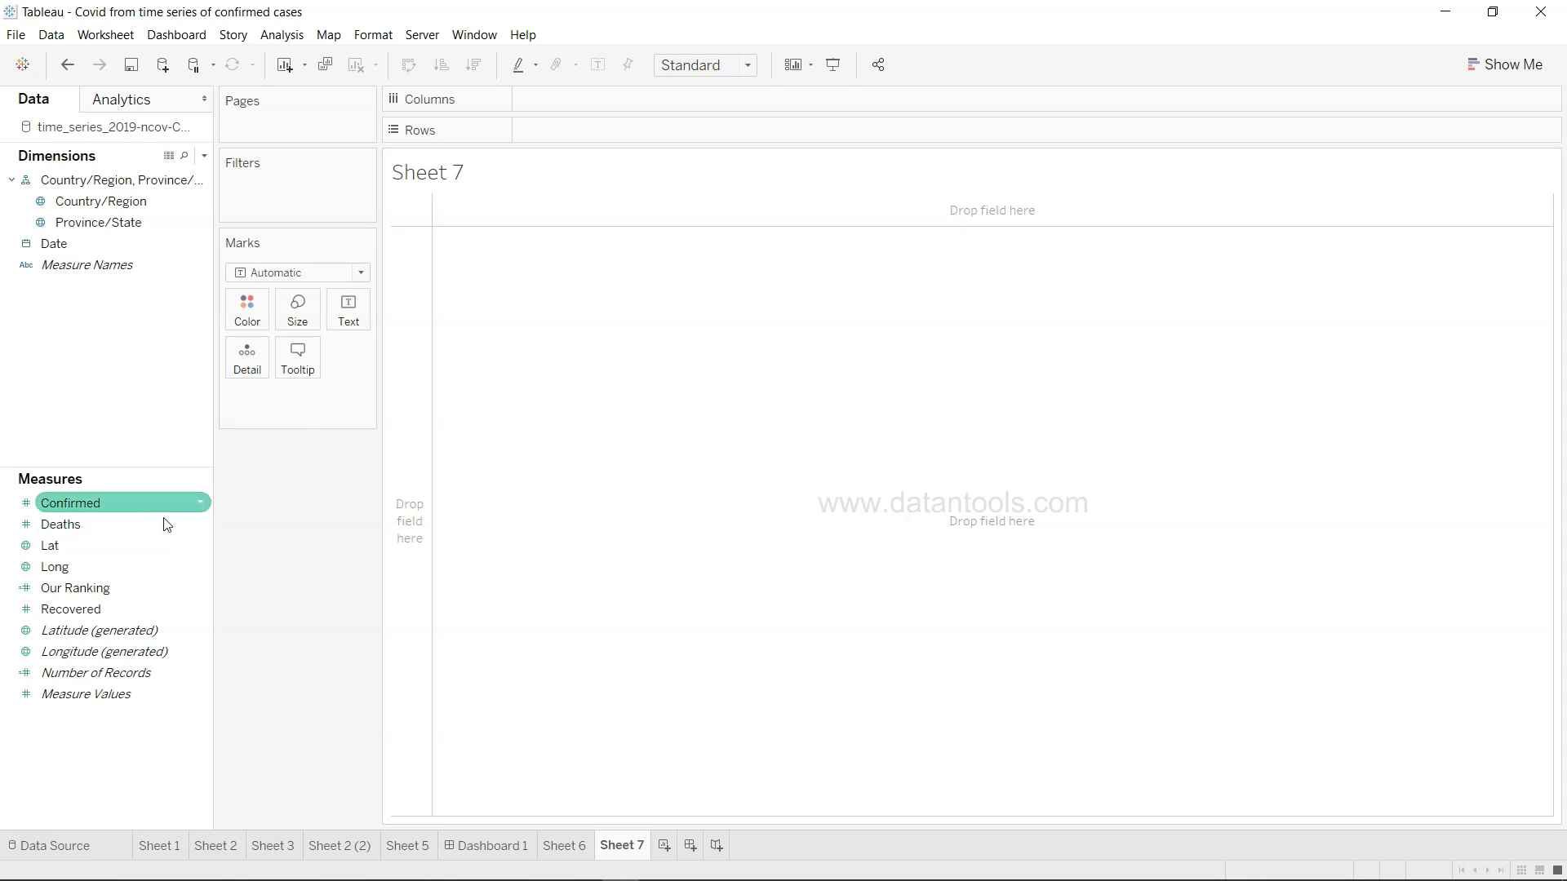
left_click_drag(152, 502, 601, 104)
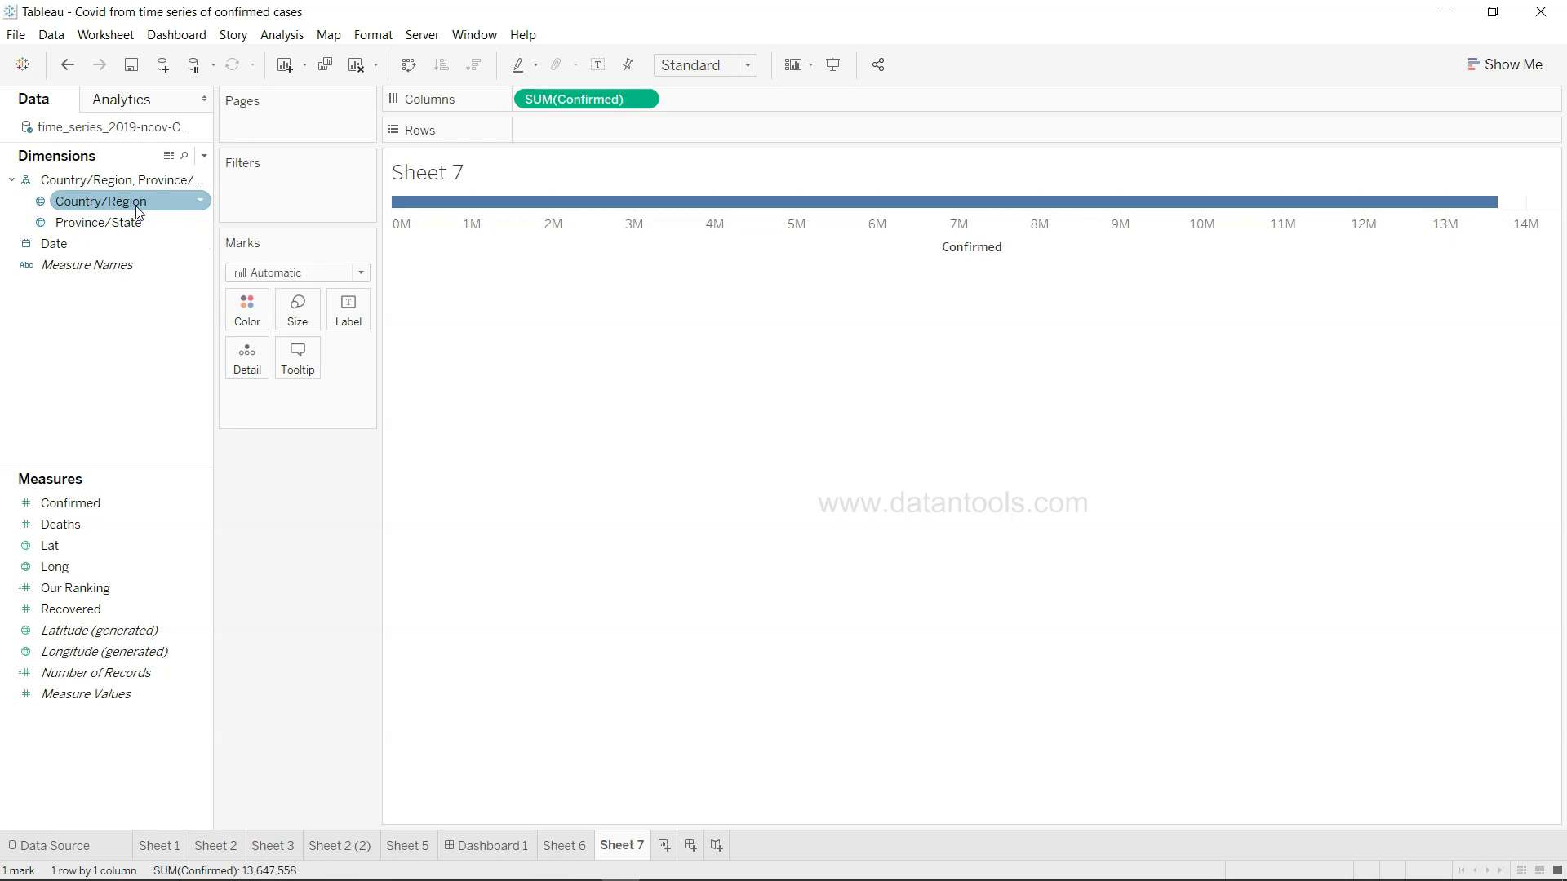
left_click_drag(137, 212, 255, 325)
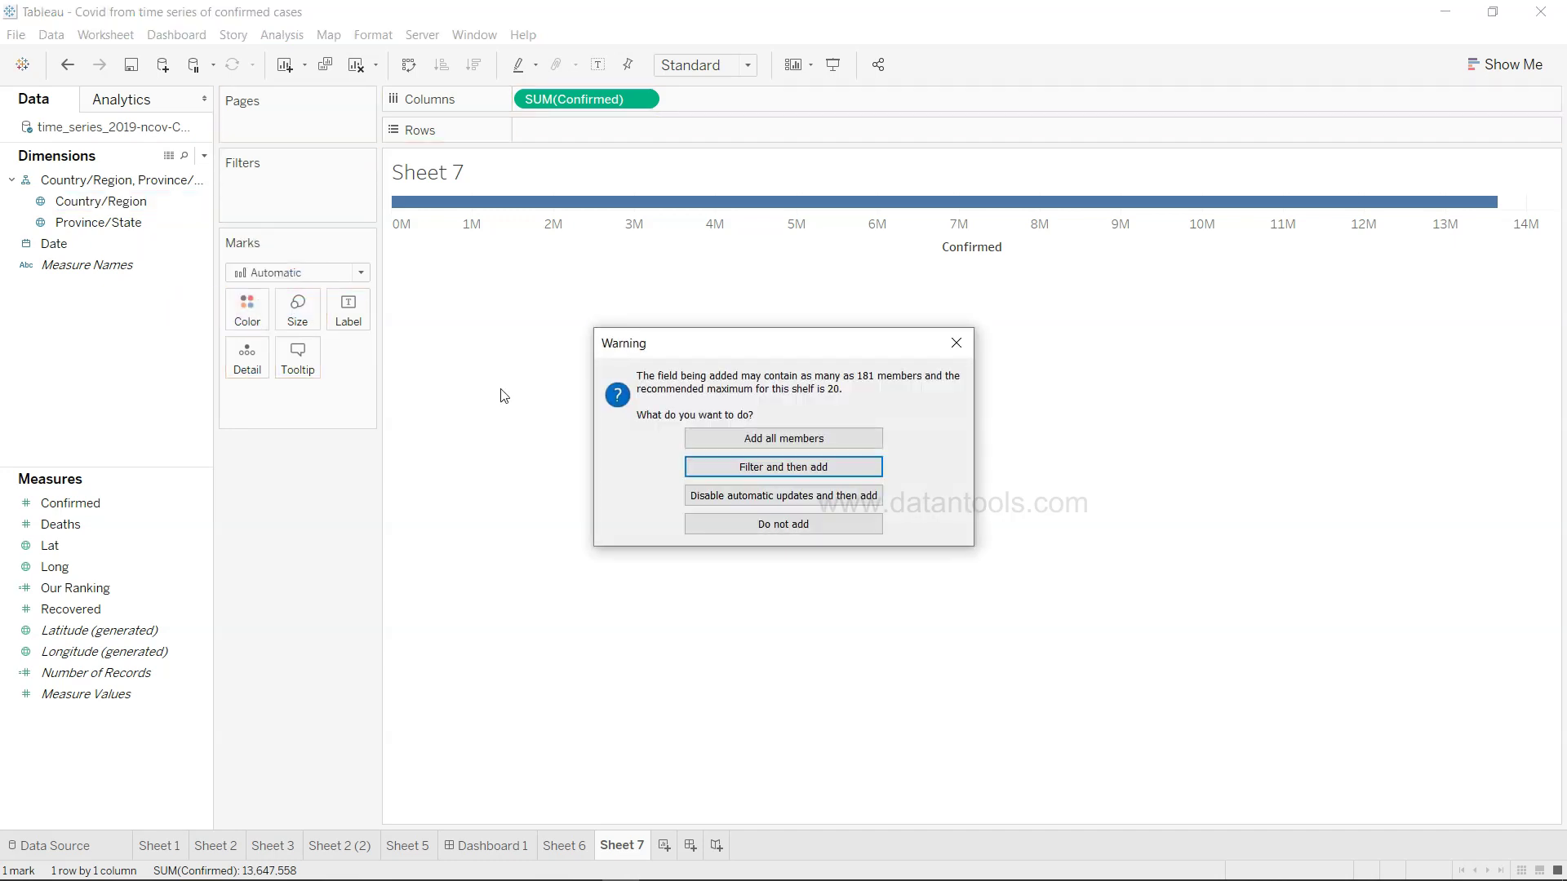
left_click(790, 440)
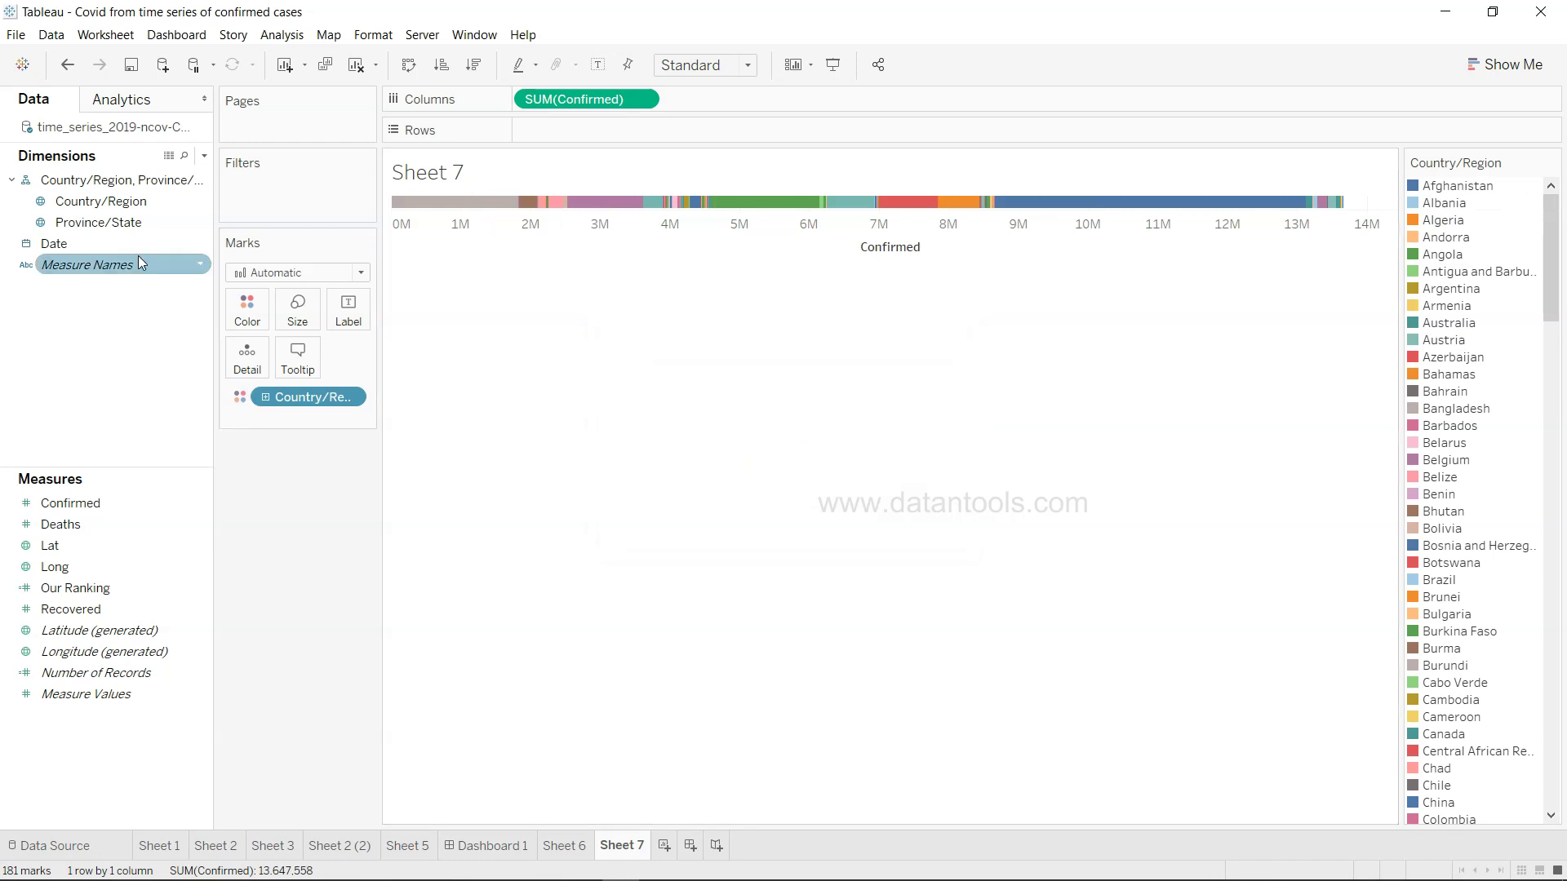
Filter Country/Region to the Top 15 by Sum of Confirmed, leaving a 12,370,367 bar.
left_click(137, 201)
left_click_drag(137, 206, 320, 204)
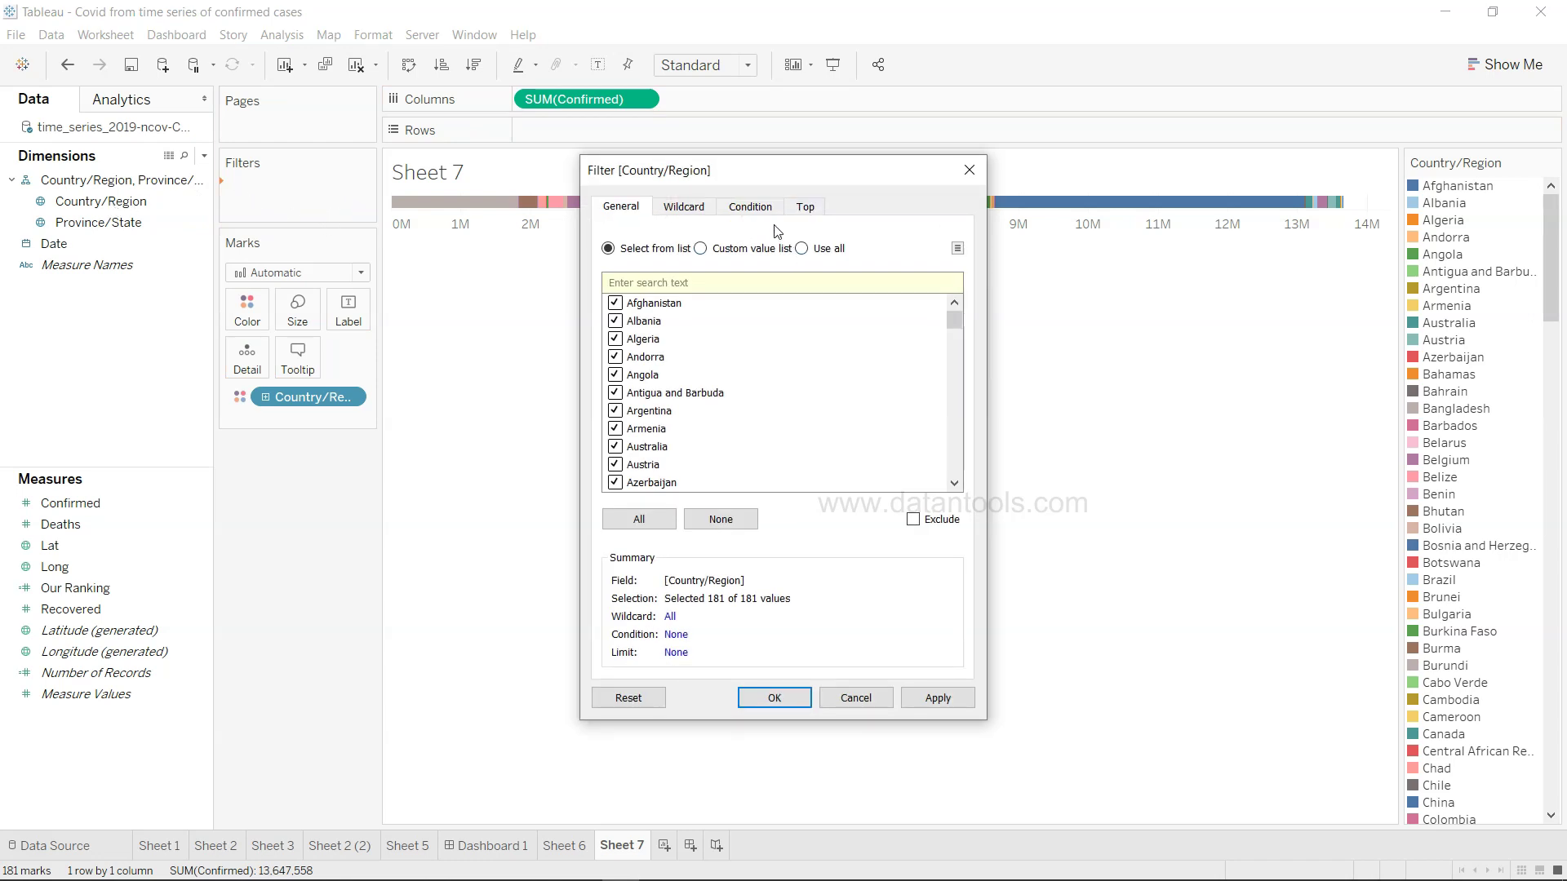
left_click(806, 212)
left_click(649, 257)
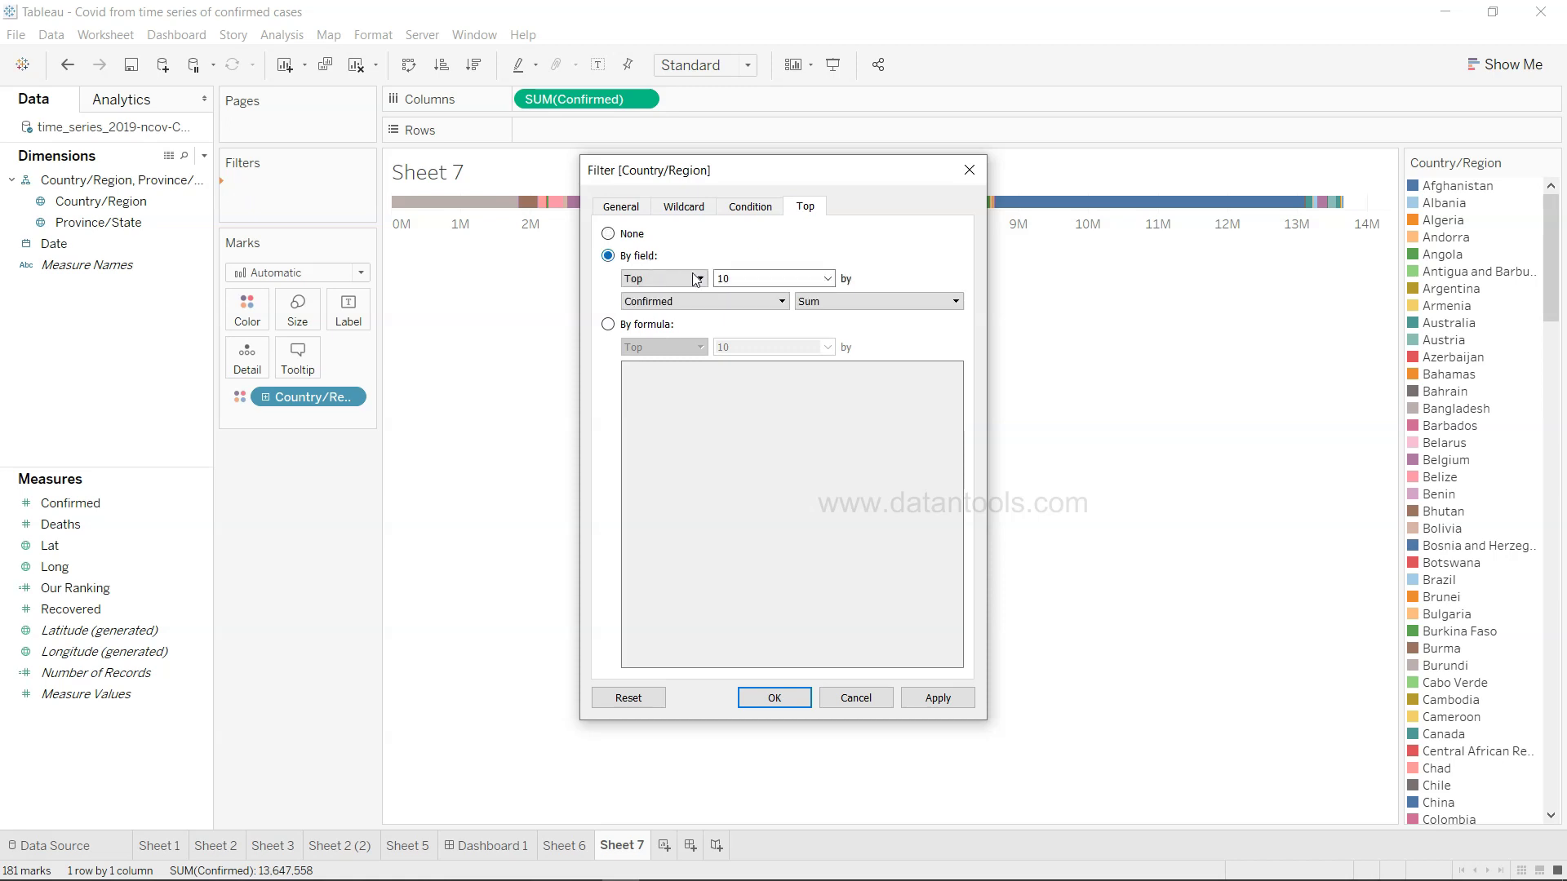
left_click(767, 278)
key("BackSpace")
type("5")
left_click(946, 700)
left_click(776, 697)
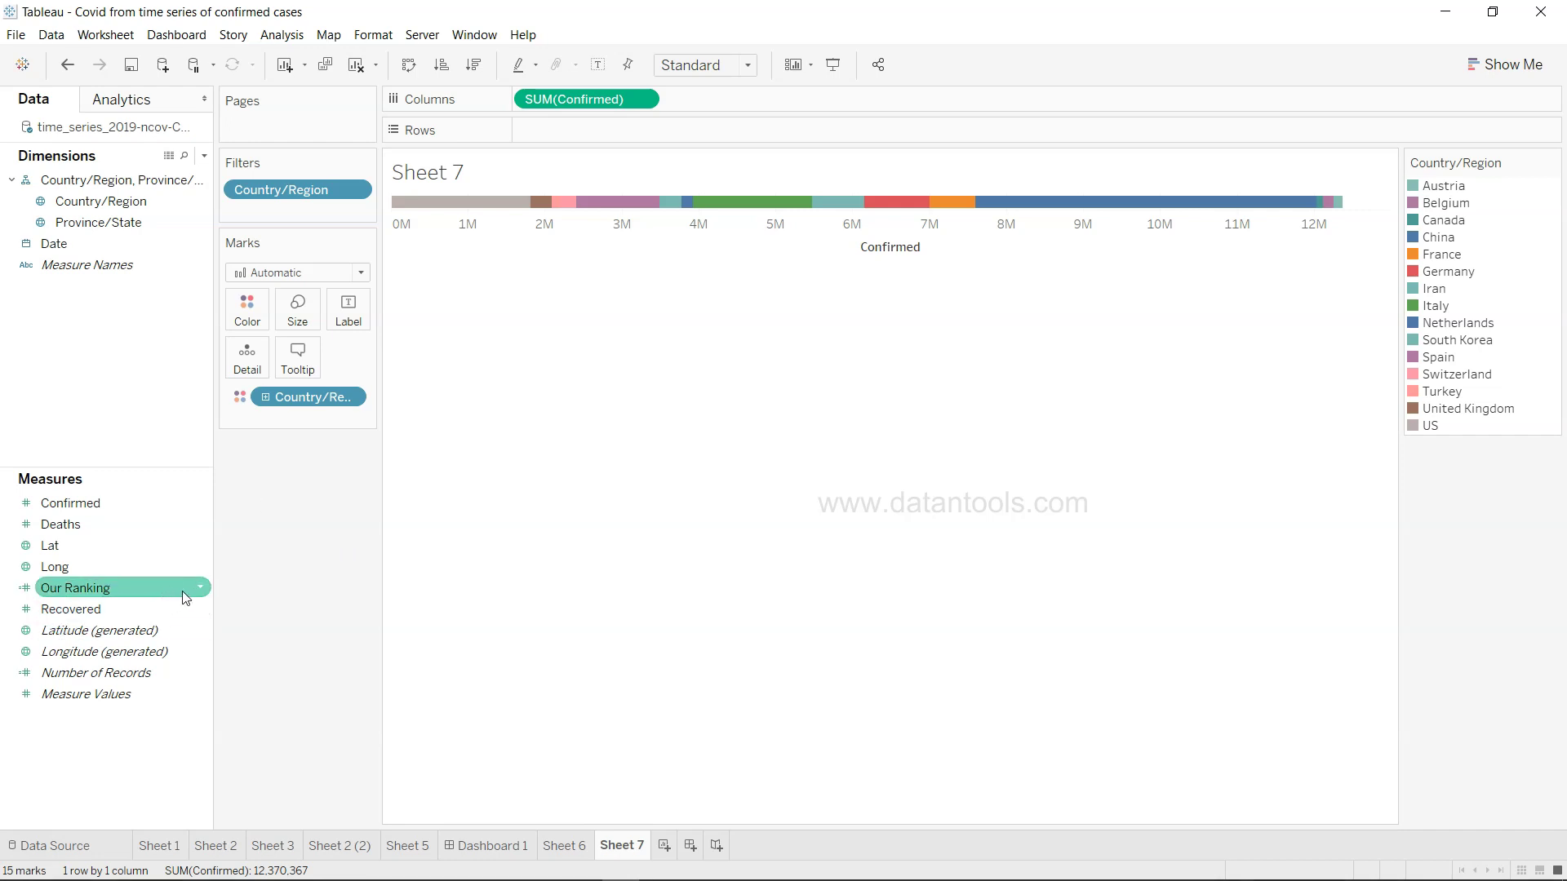
left_click(207, 590)
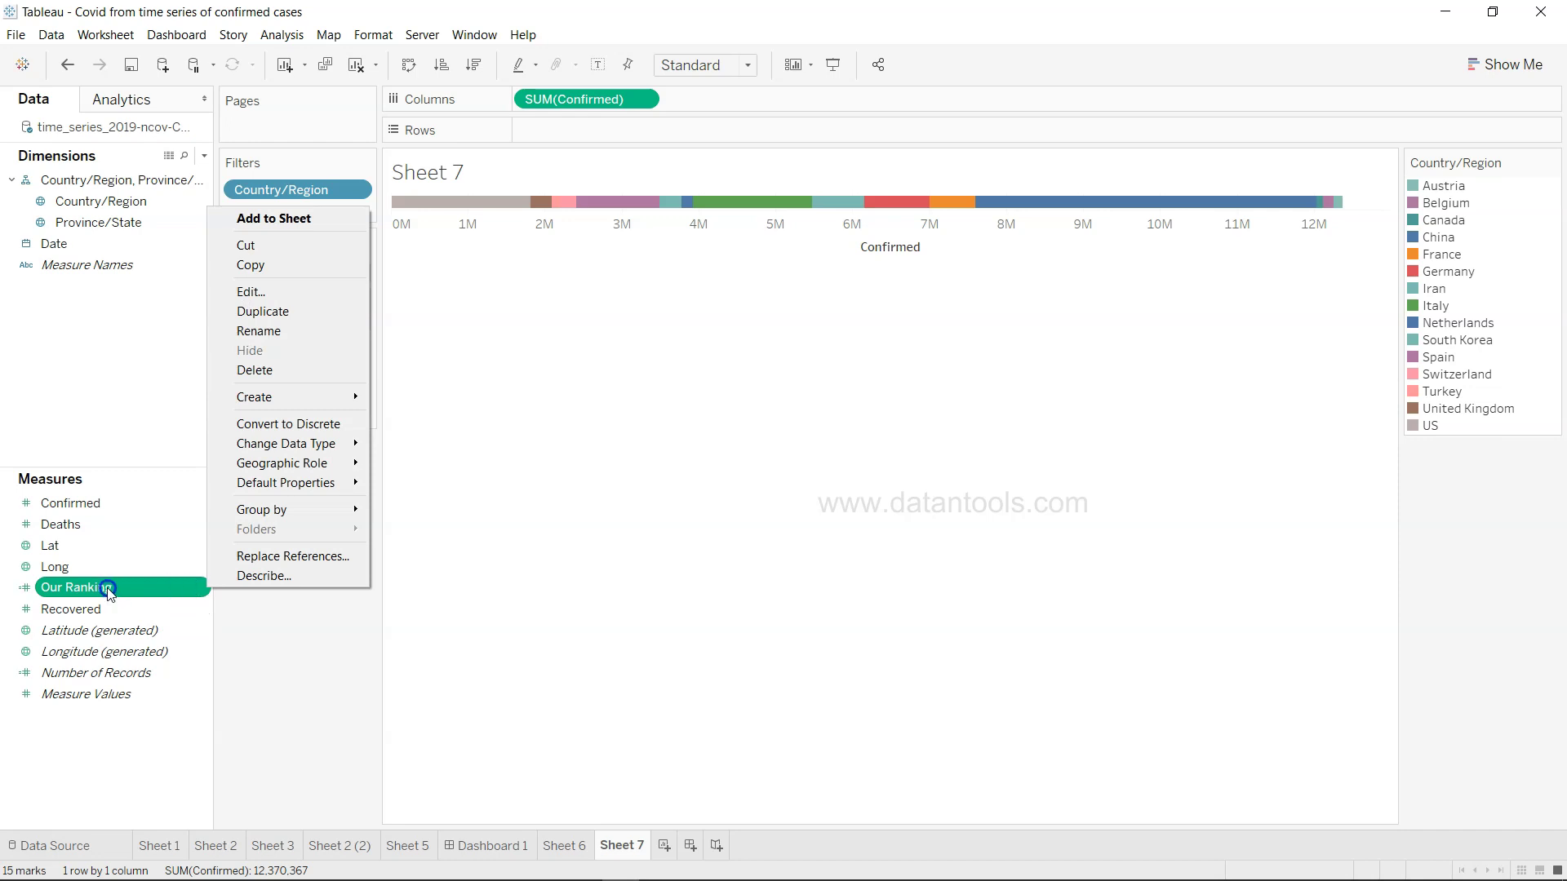
left_click(268, 294)
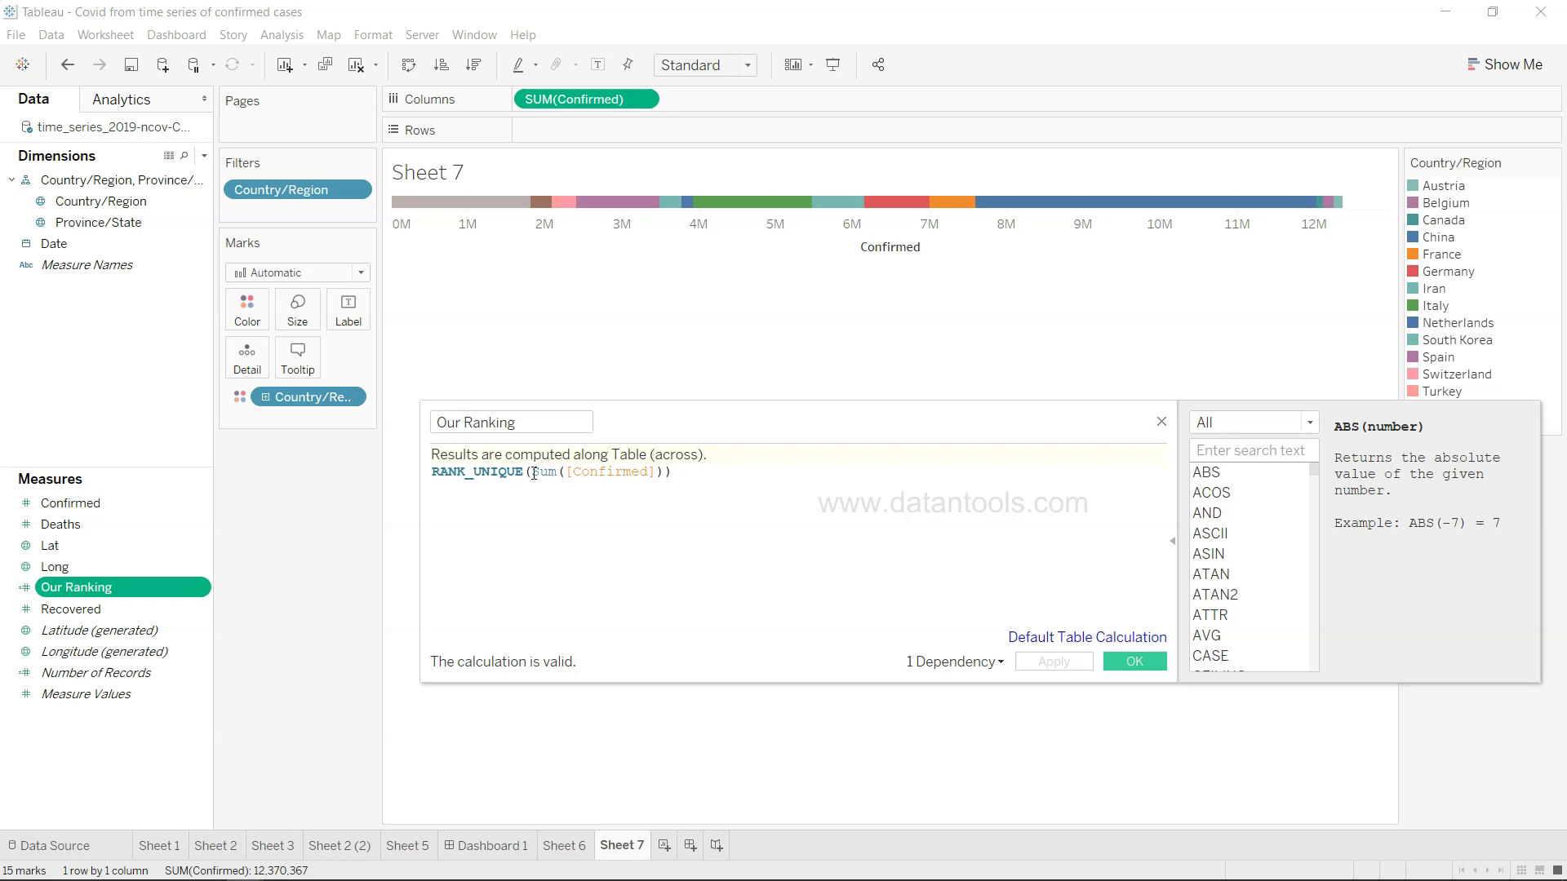
left_click_drag(534, 473, 663, 471)
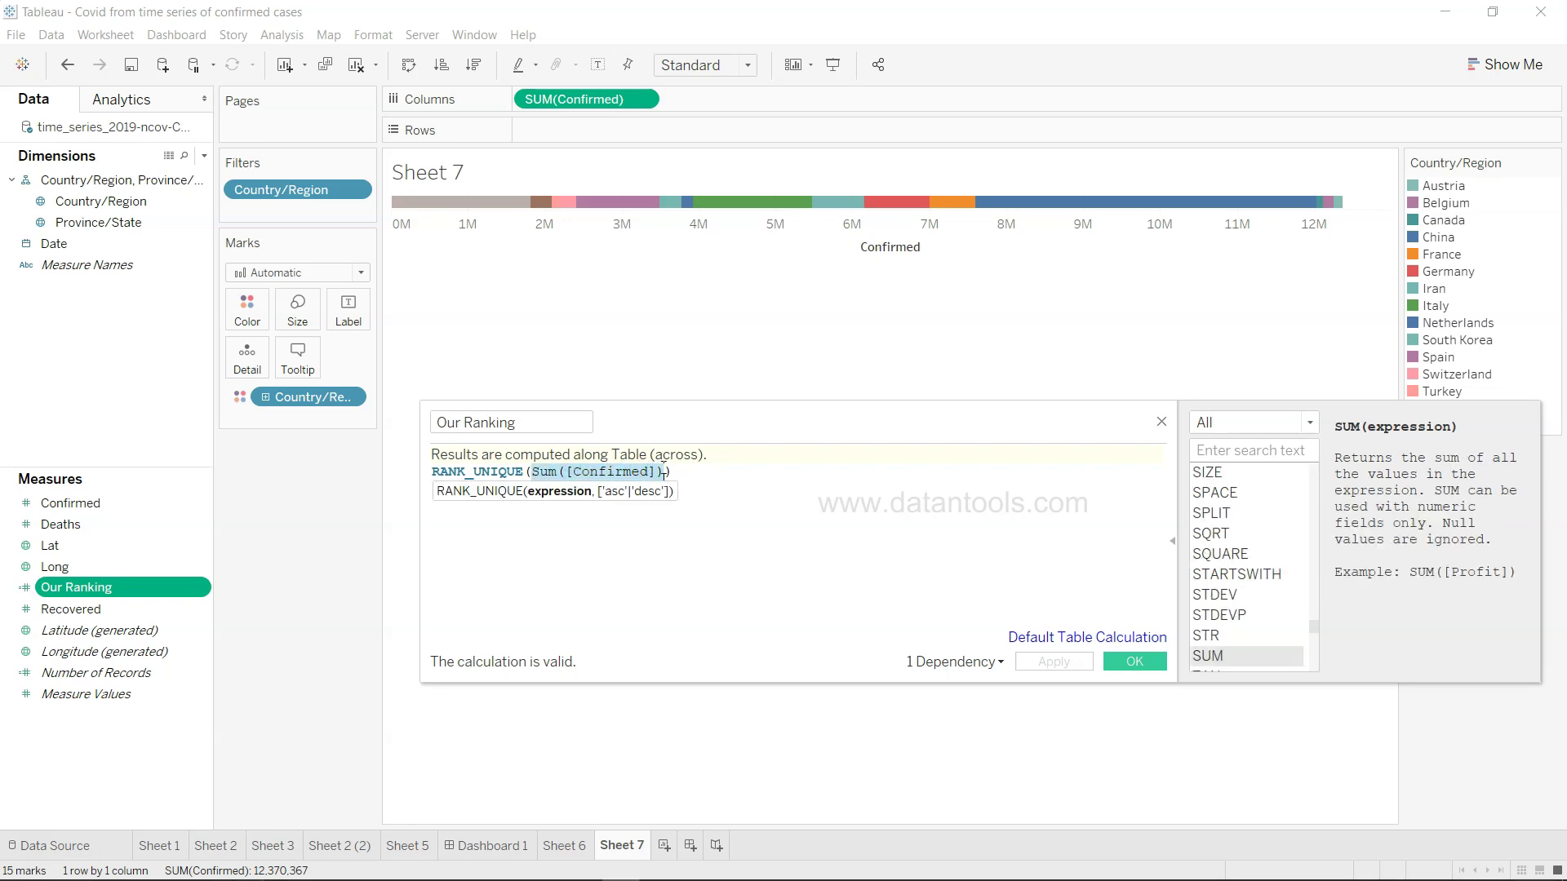
left_click(664, 471)
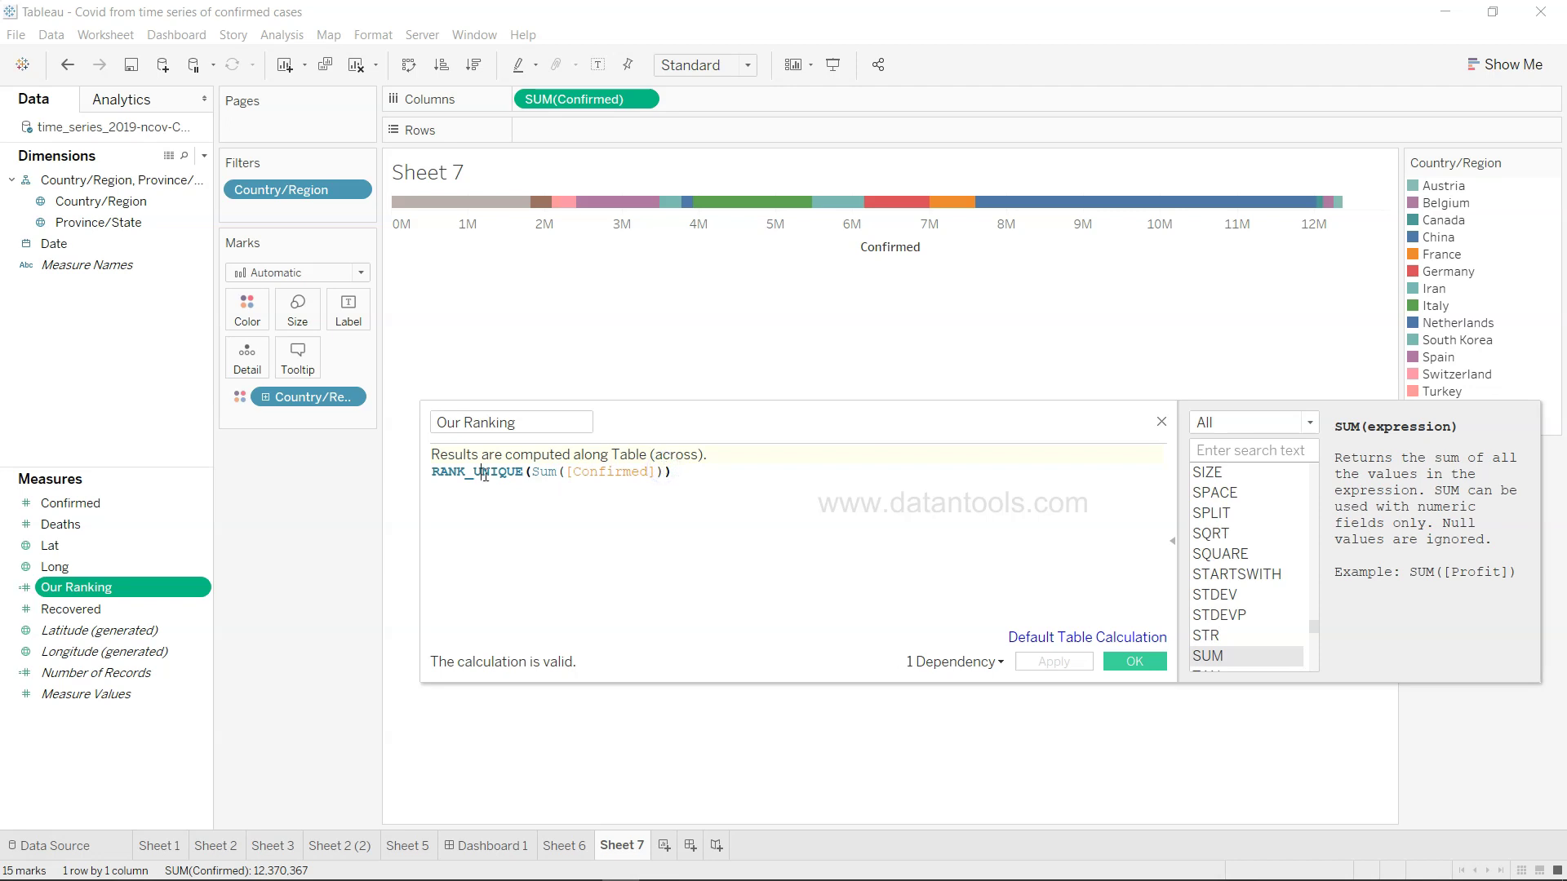
left_click_drag(485, 474, 669, 474)
left_click(691, 480)
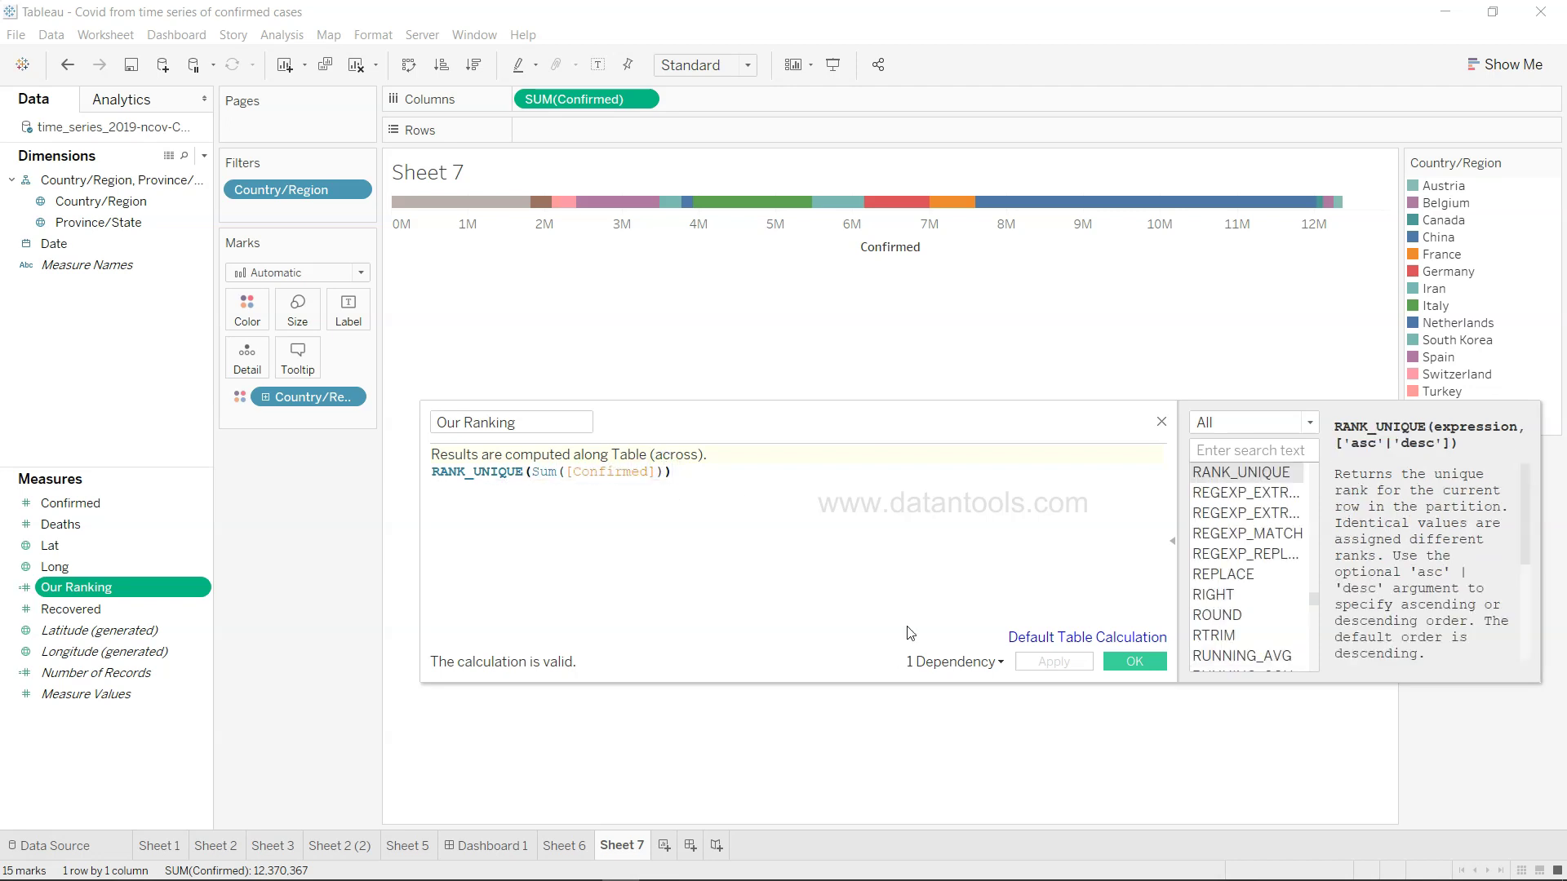
left_click(1130, 662)
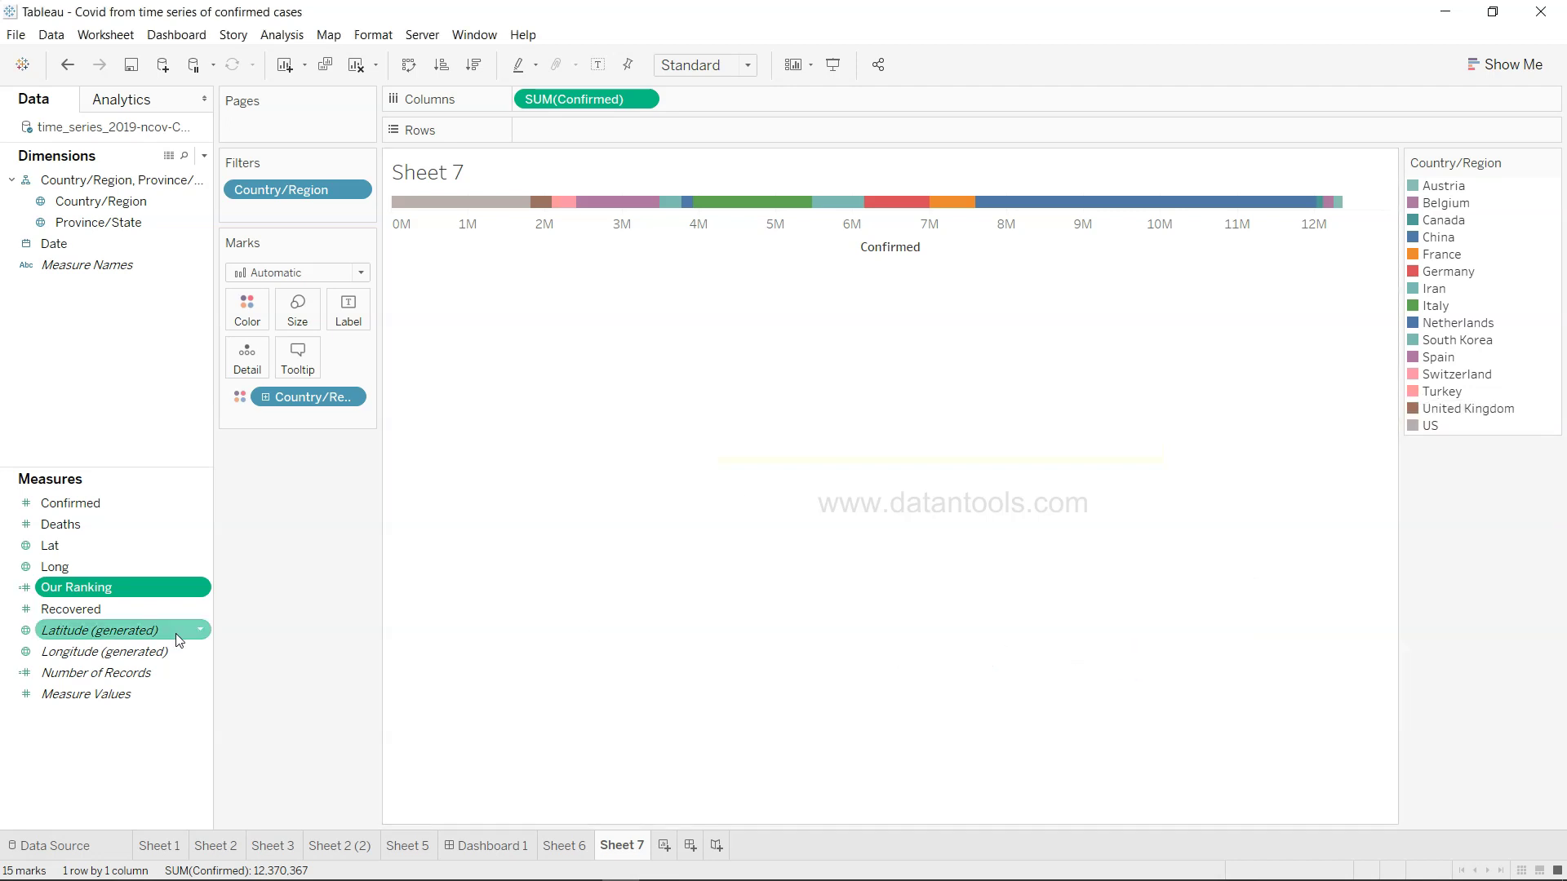
Put Our Ranking on Rows, compute it across Country/Region, and make it Discrete.
left_click_drag(199, 587, 615, 129)
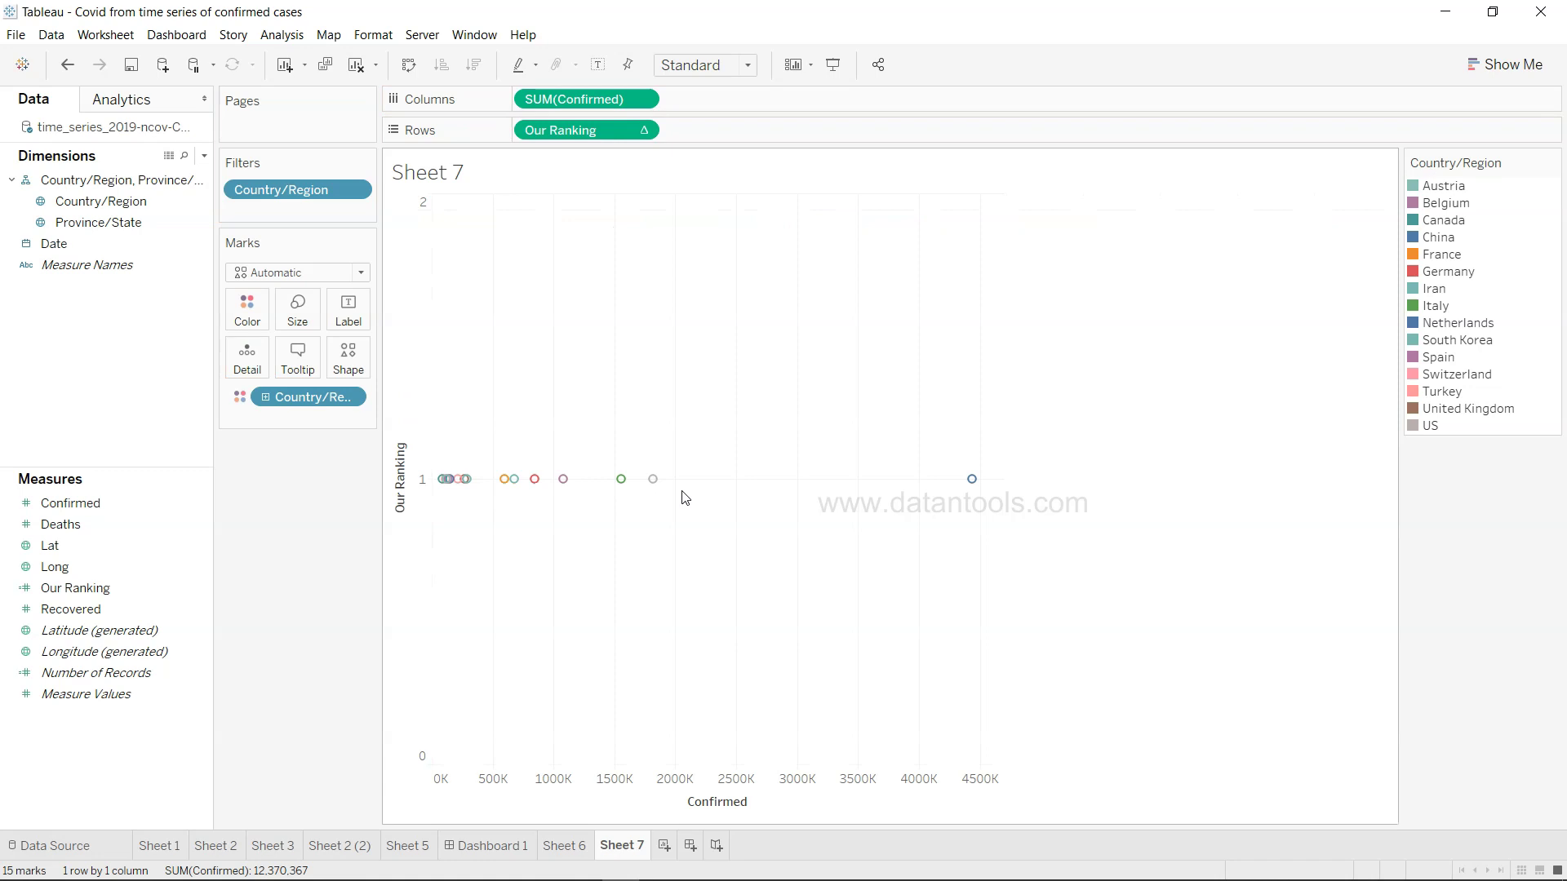
left_click(643, 133)
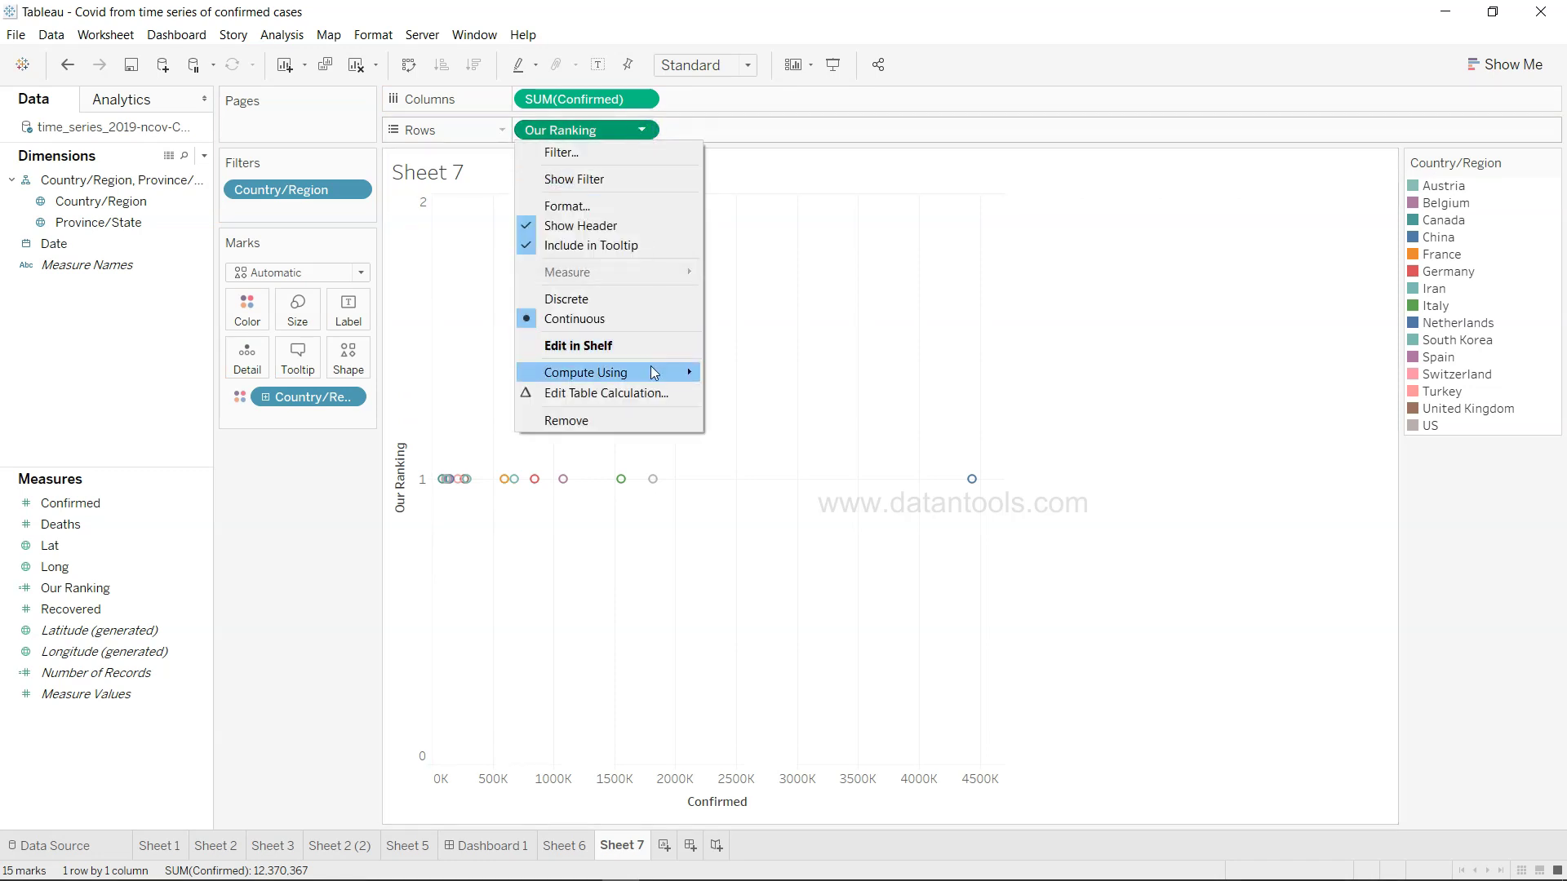
mouse_move(654, 378)
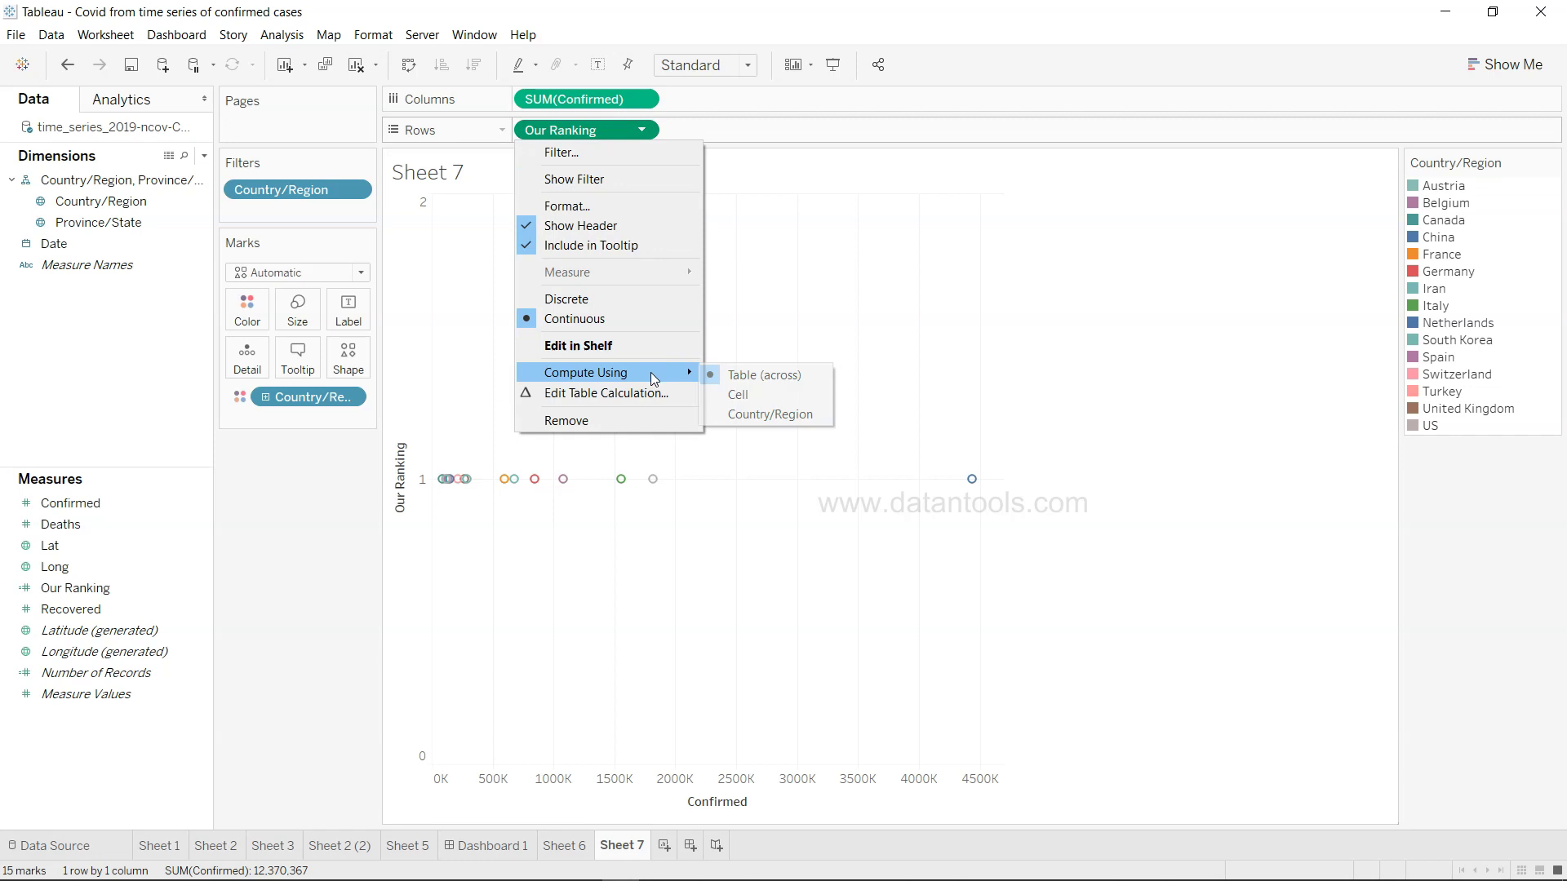
left_click(752, 415)
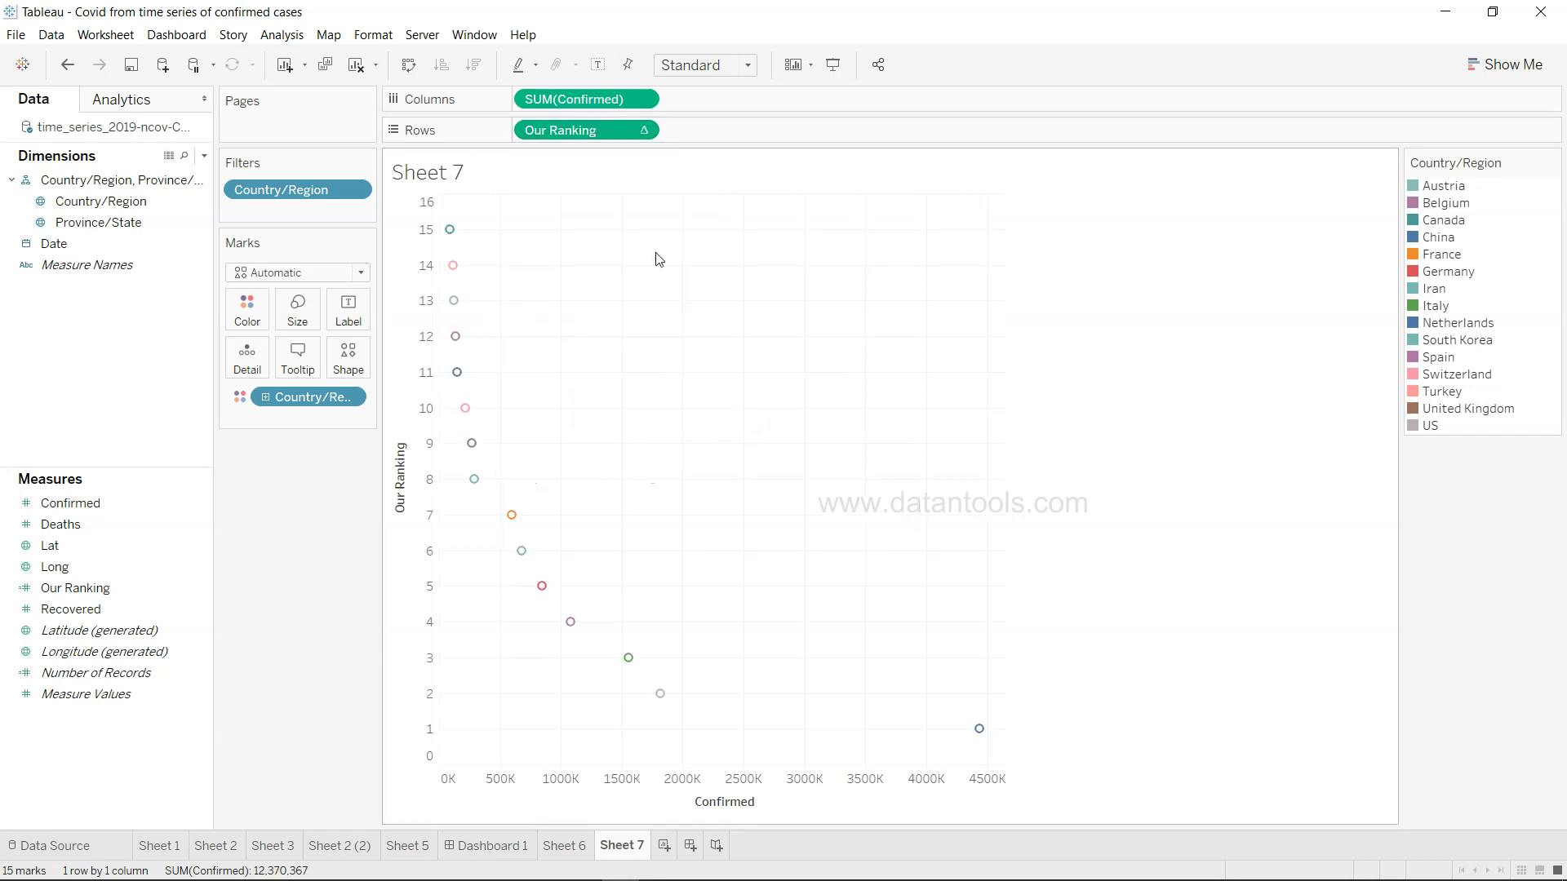
left_click(644, 130)
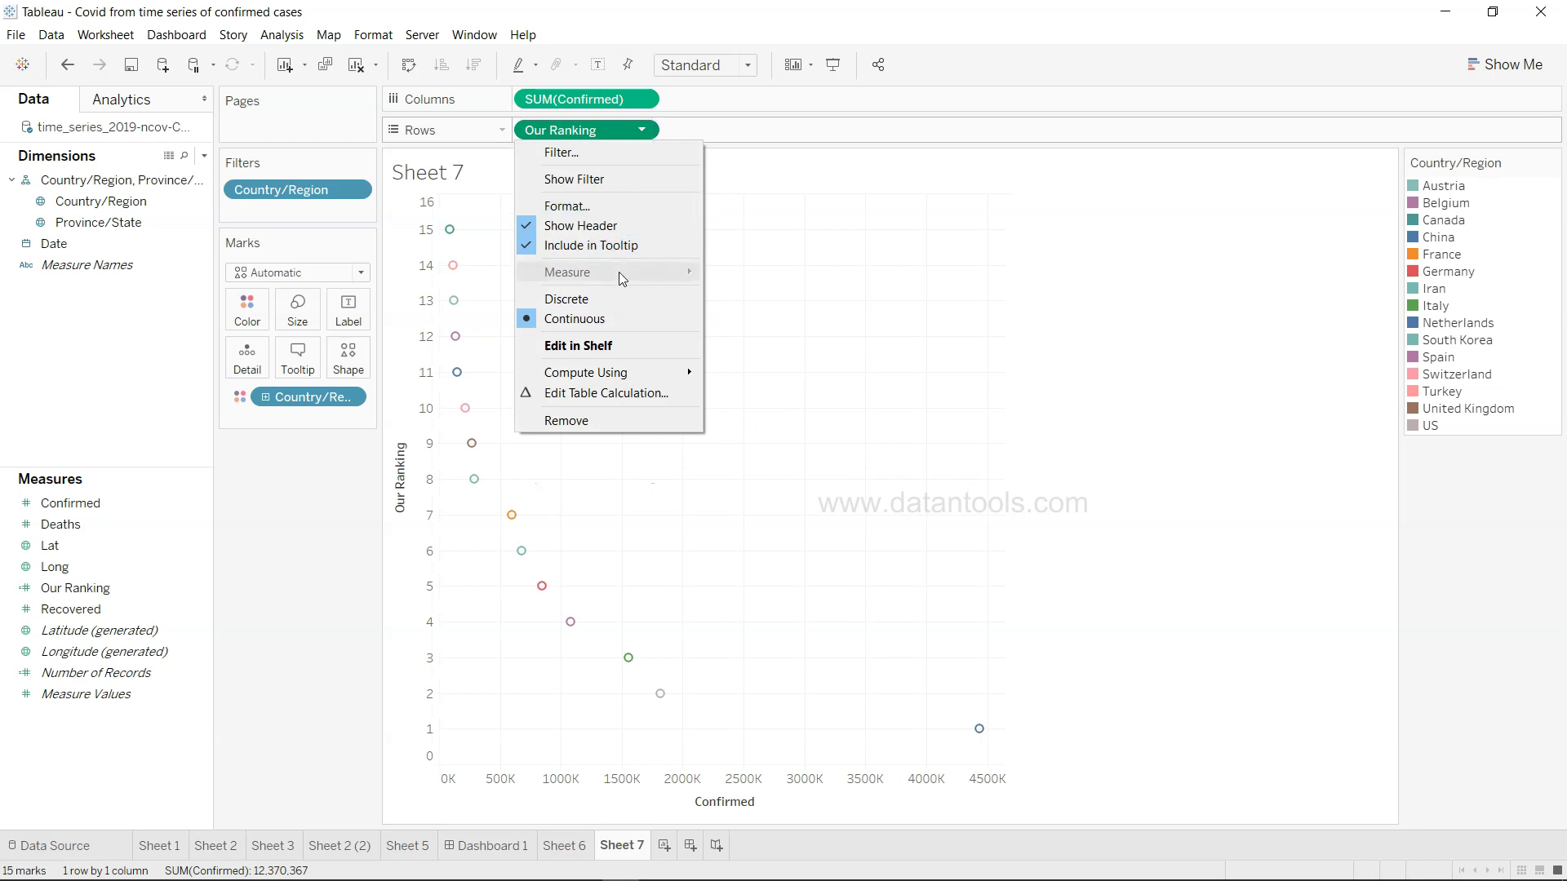
left_click(618, 302)
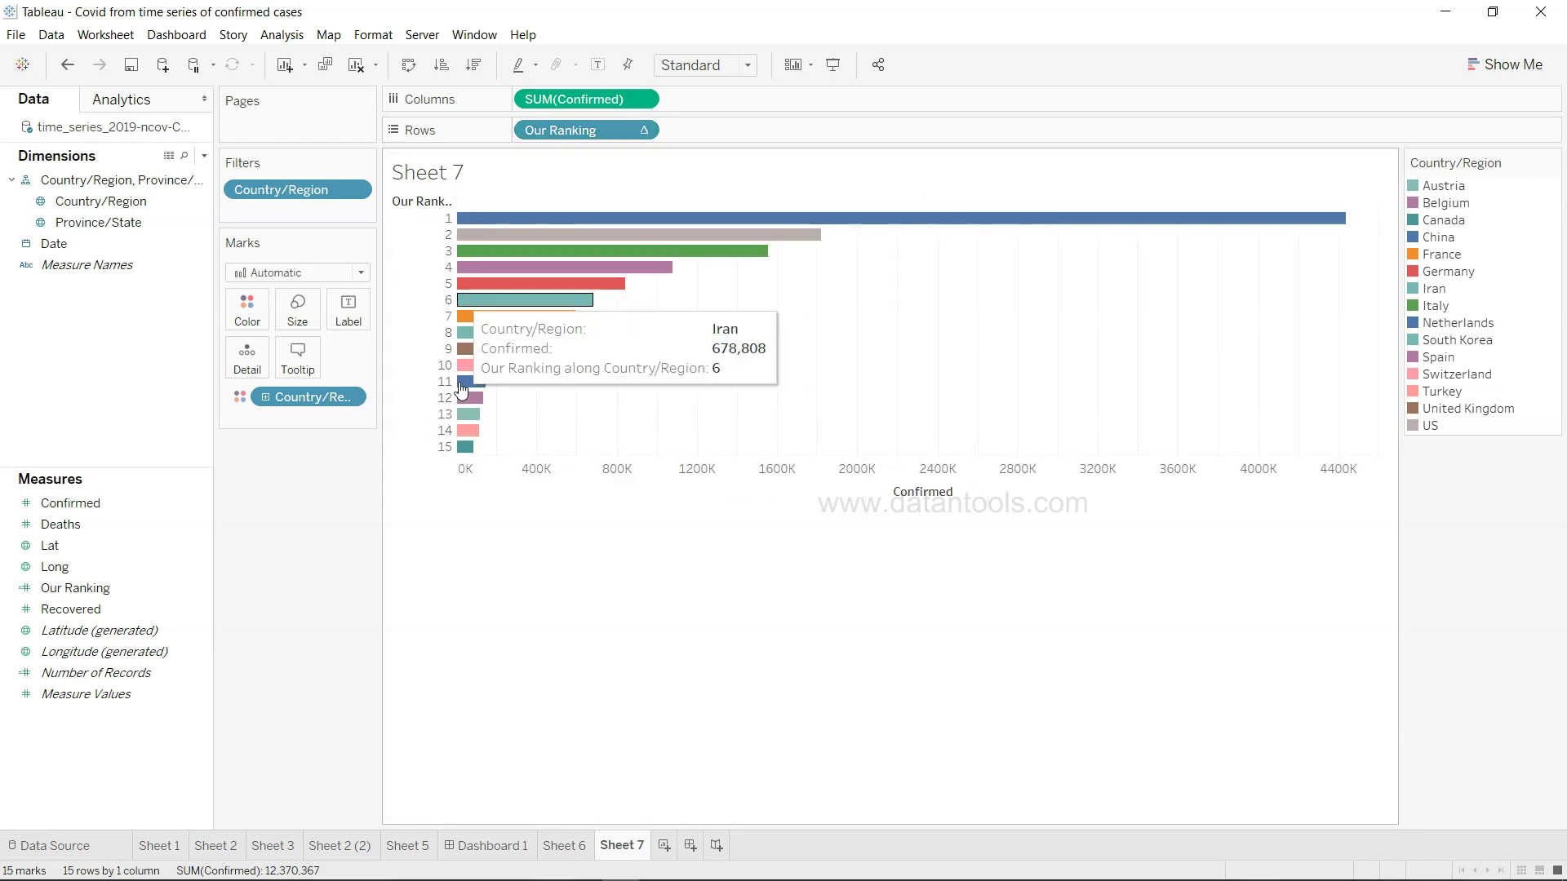
mouse_move(467, 461)
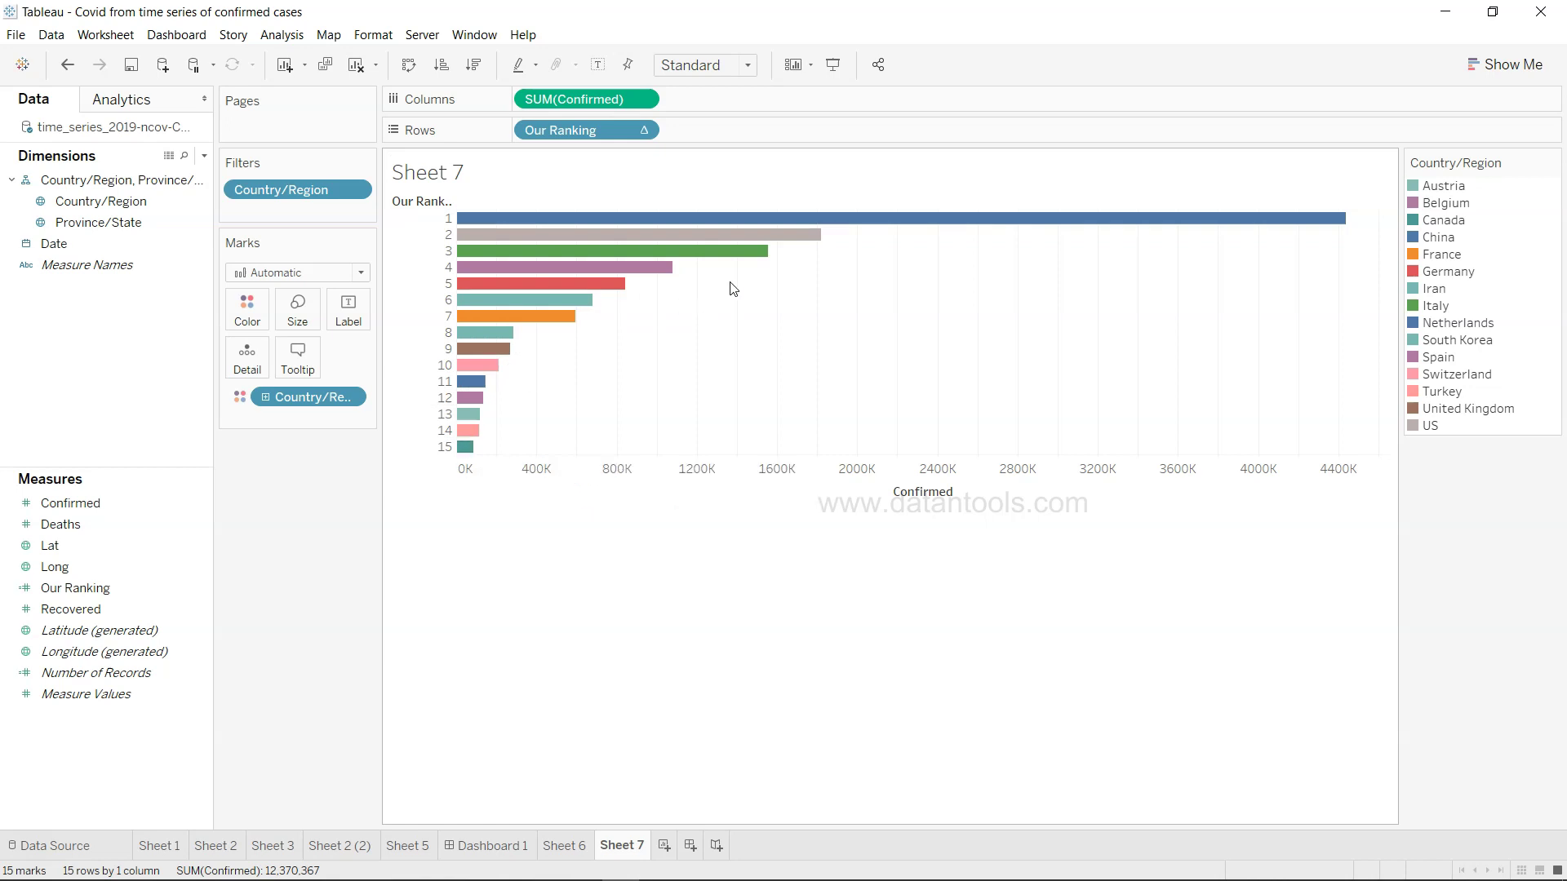
mouse_move(830, 249)
Show mark labels with Country/Region on each bar and add Date to the Pages shelf.
left_click(356, 318)
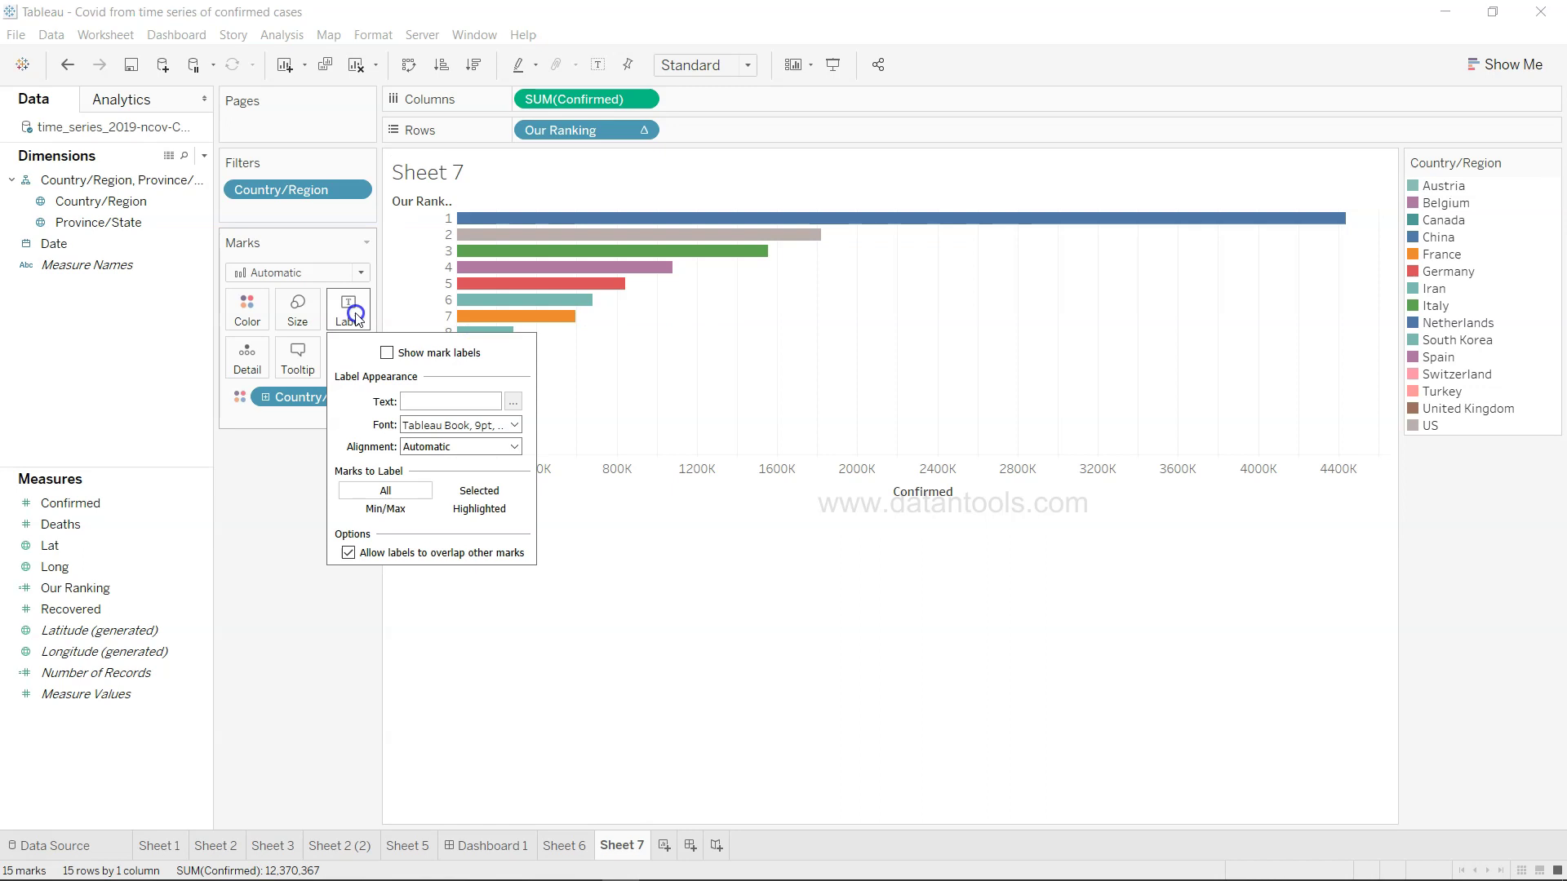
left_click(387, 352)
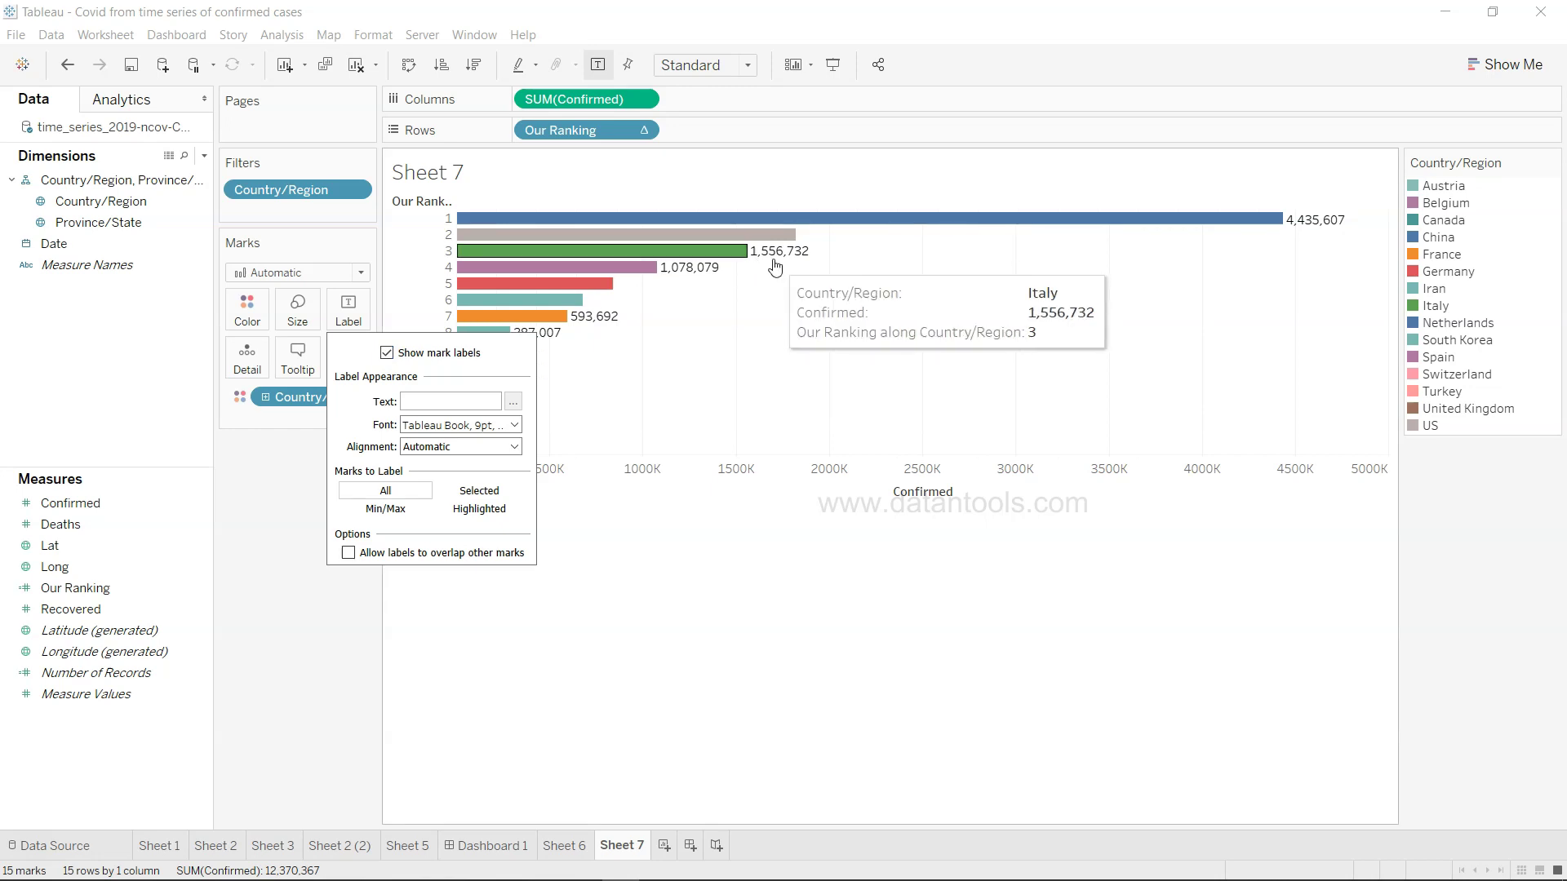
mouse_move(1315, 225)
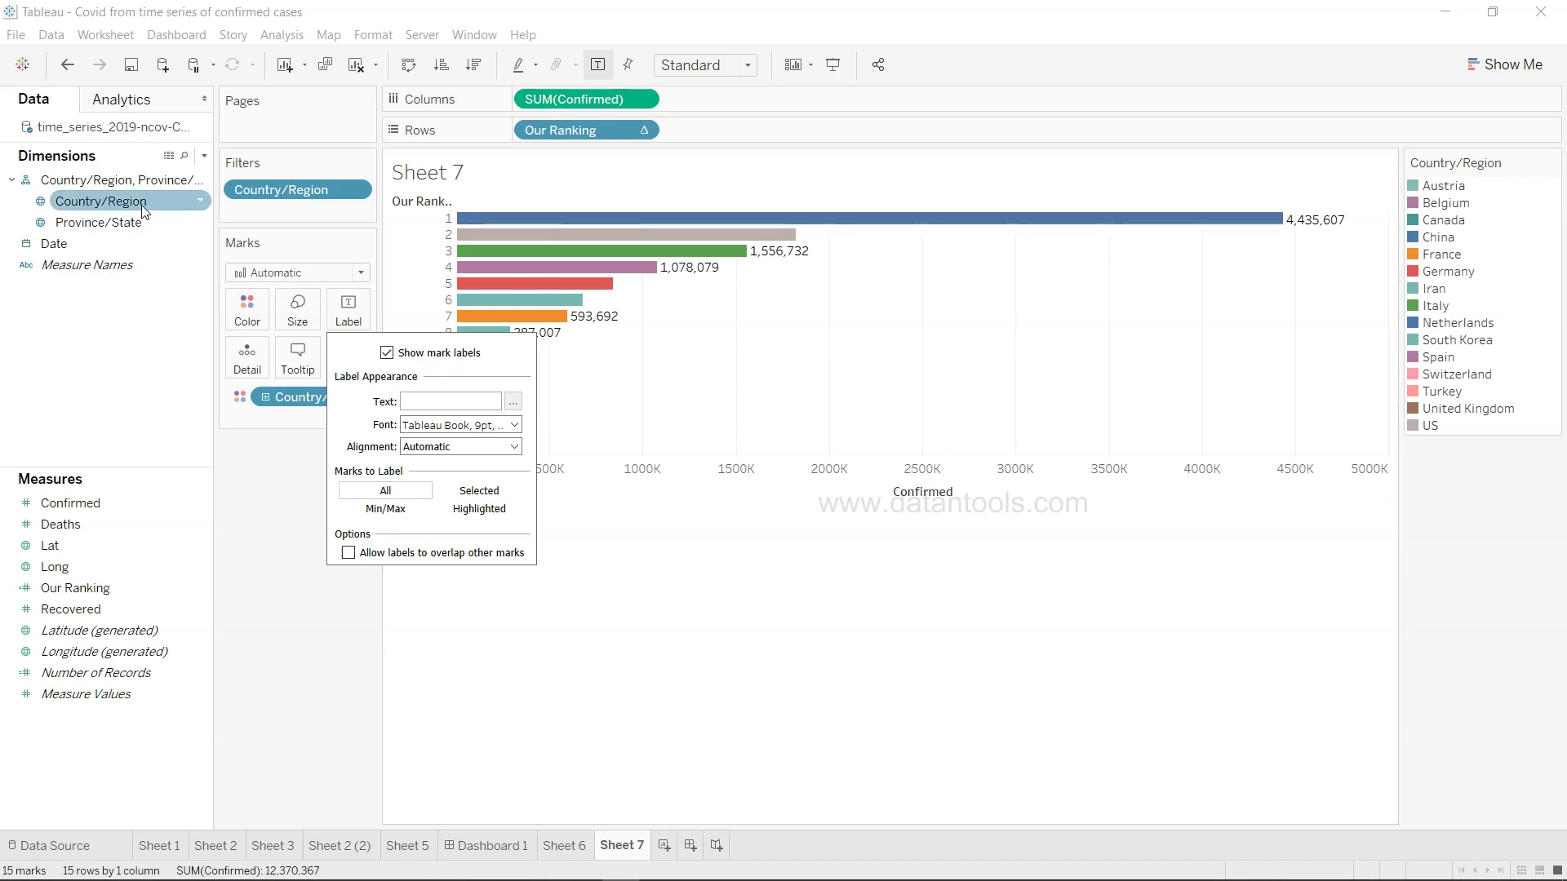
left_click(163, 206)
left_click_drag(166, 210, 362, 315)
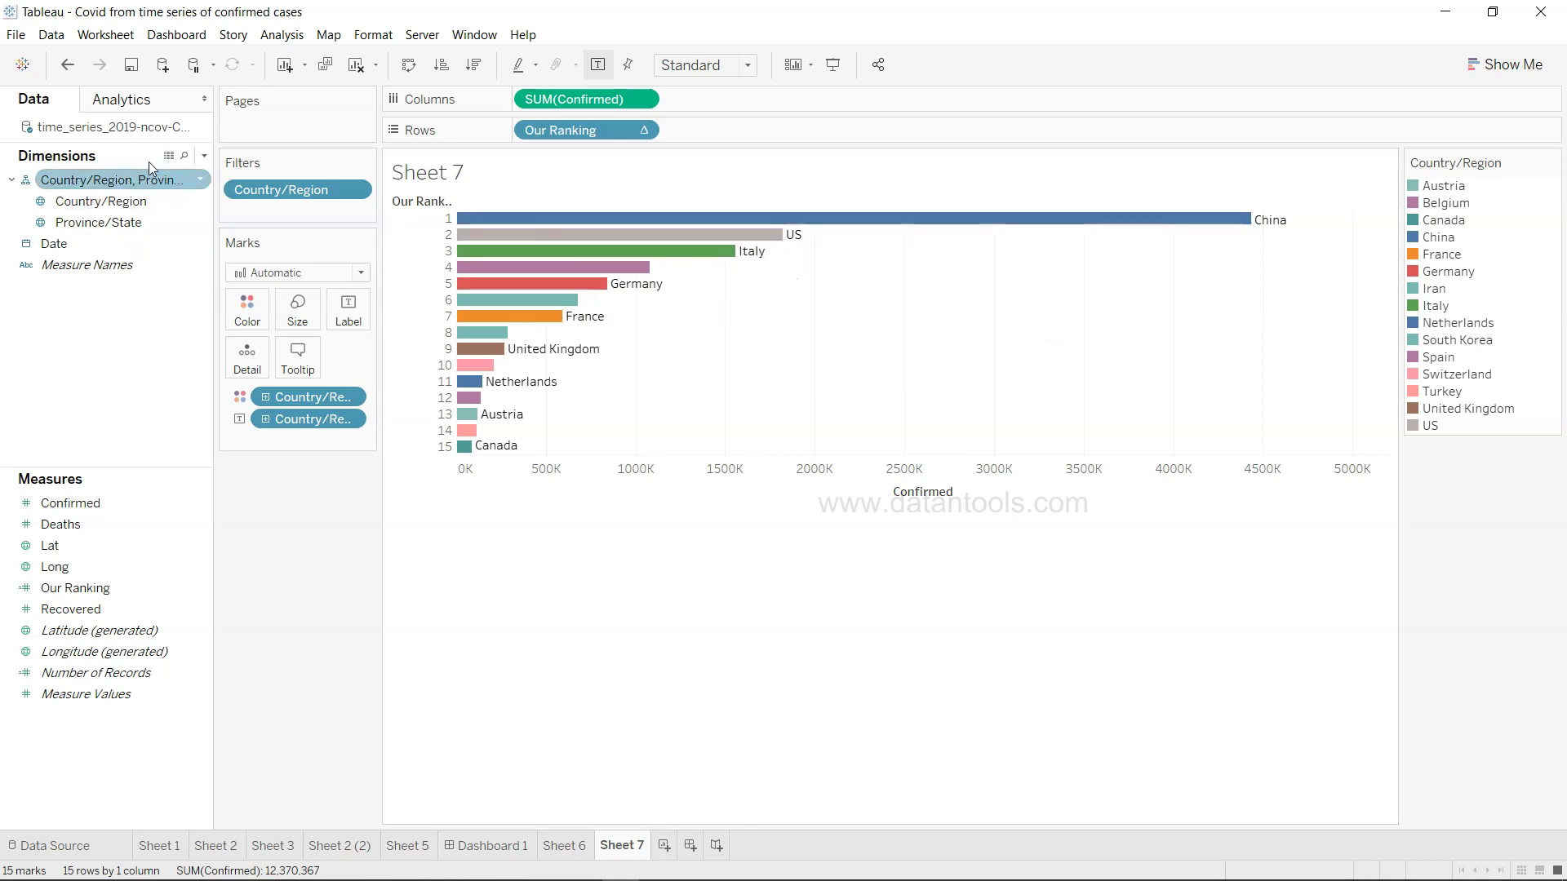
left_click_drag(139, 242, 288, 121)
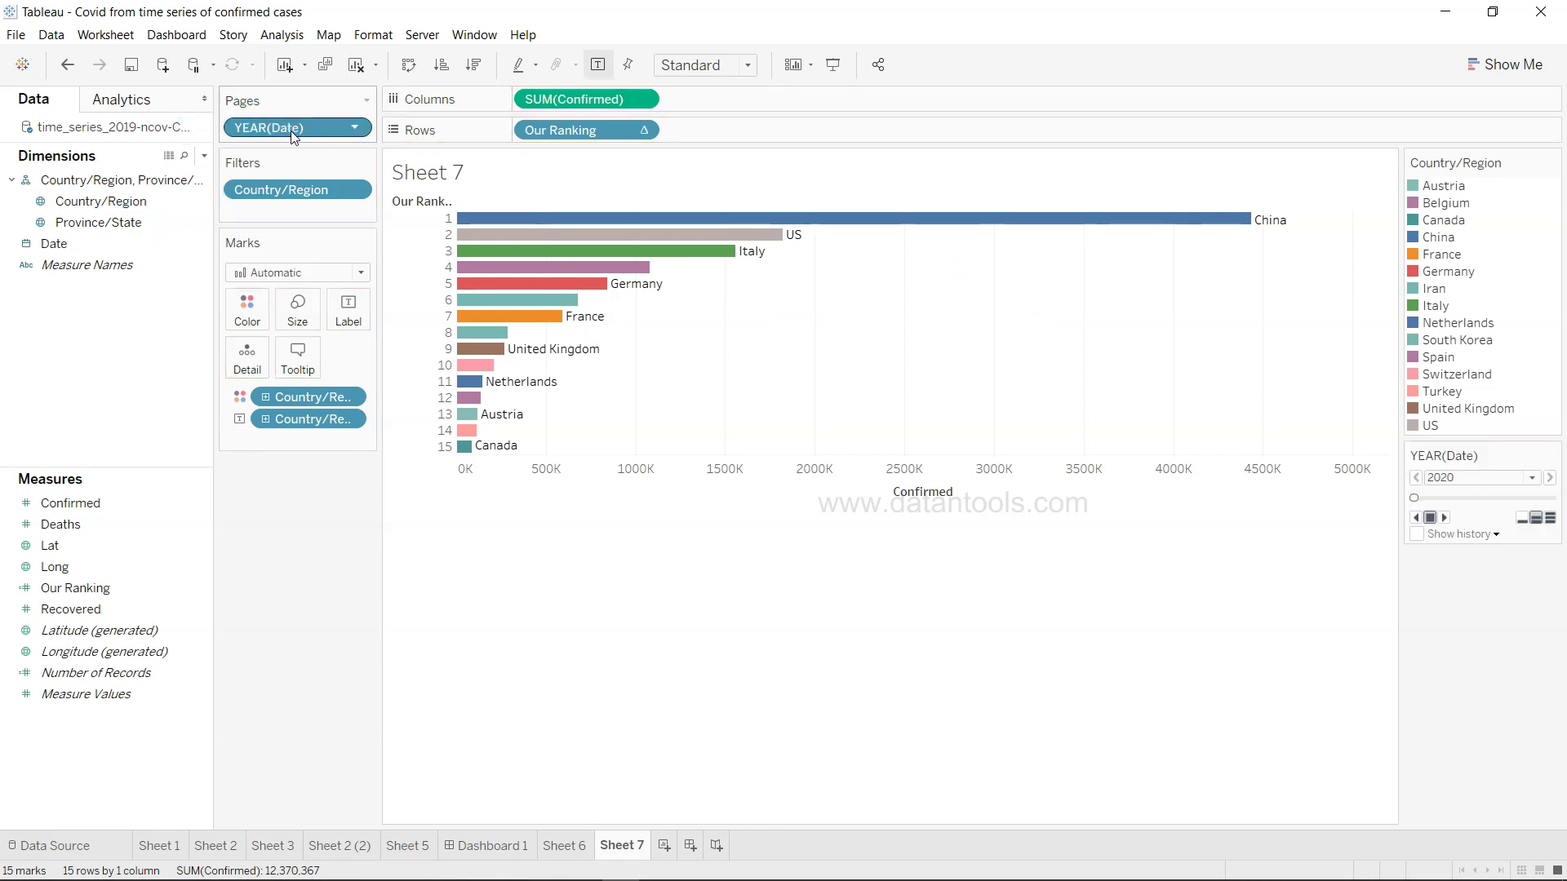
Page by DAY(Date) from January 22, 2020, and hide the Country/Region colour legend.
left_click(354, 128)
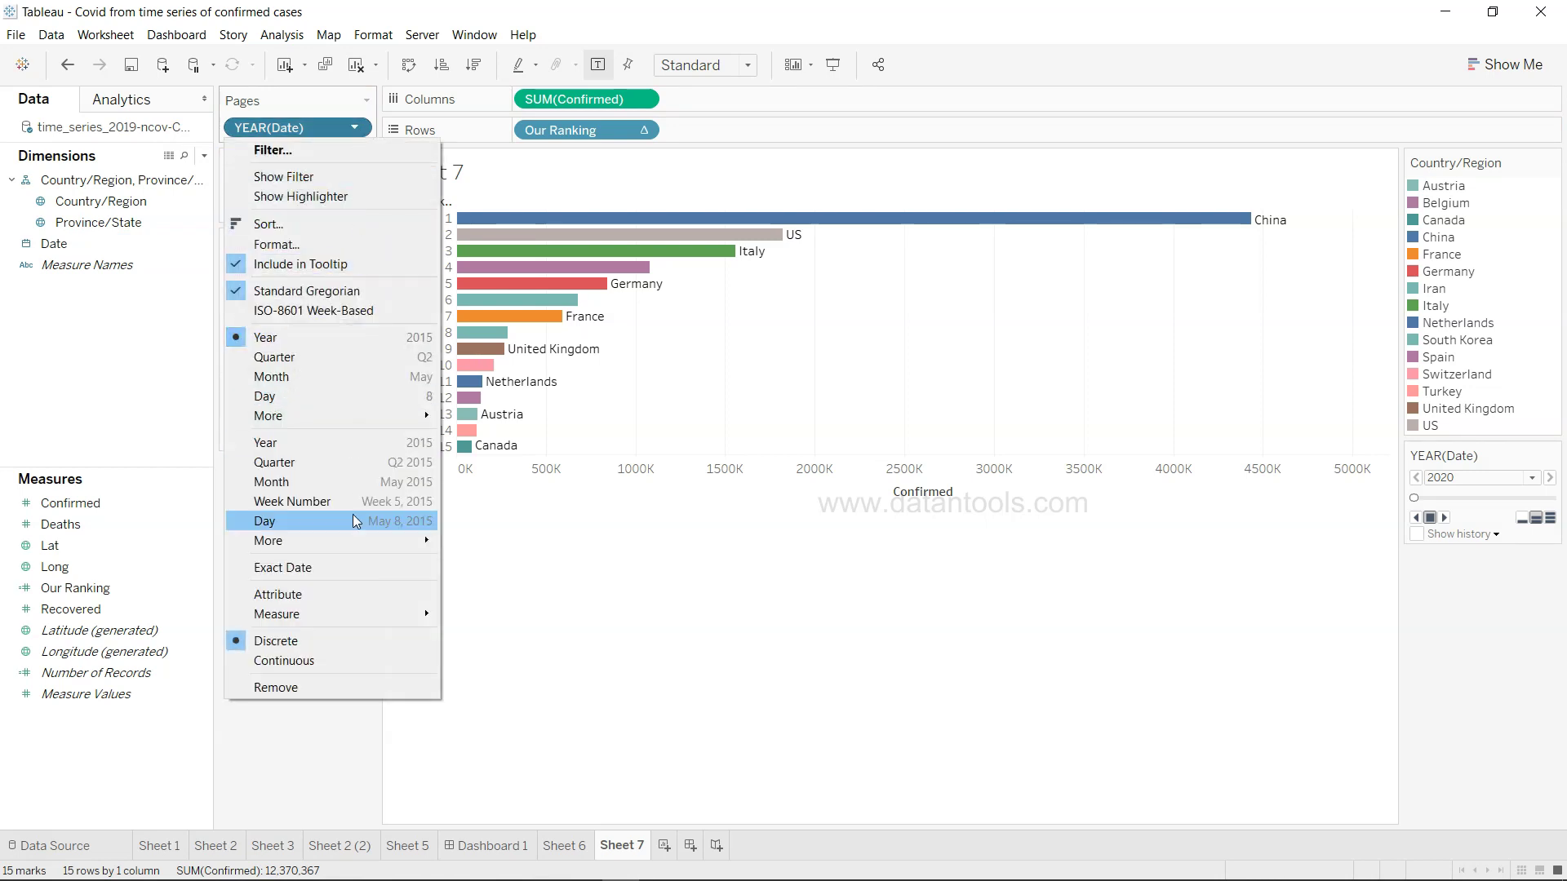
mouse_move(352, 540)
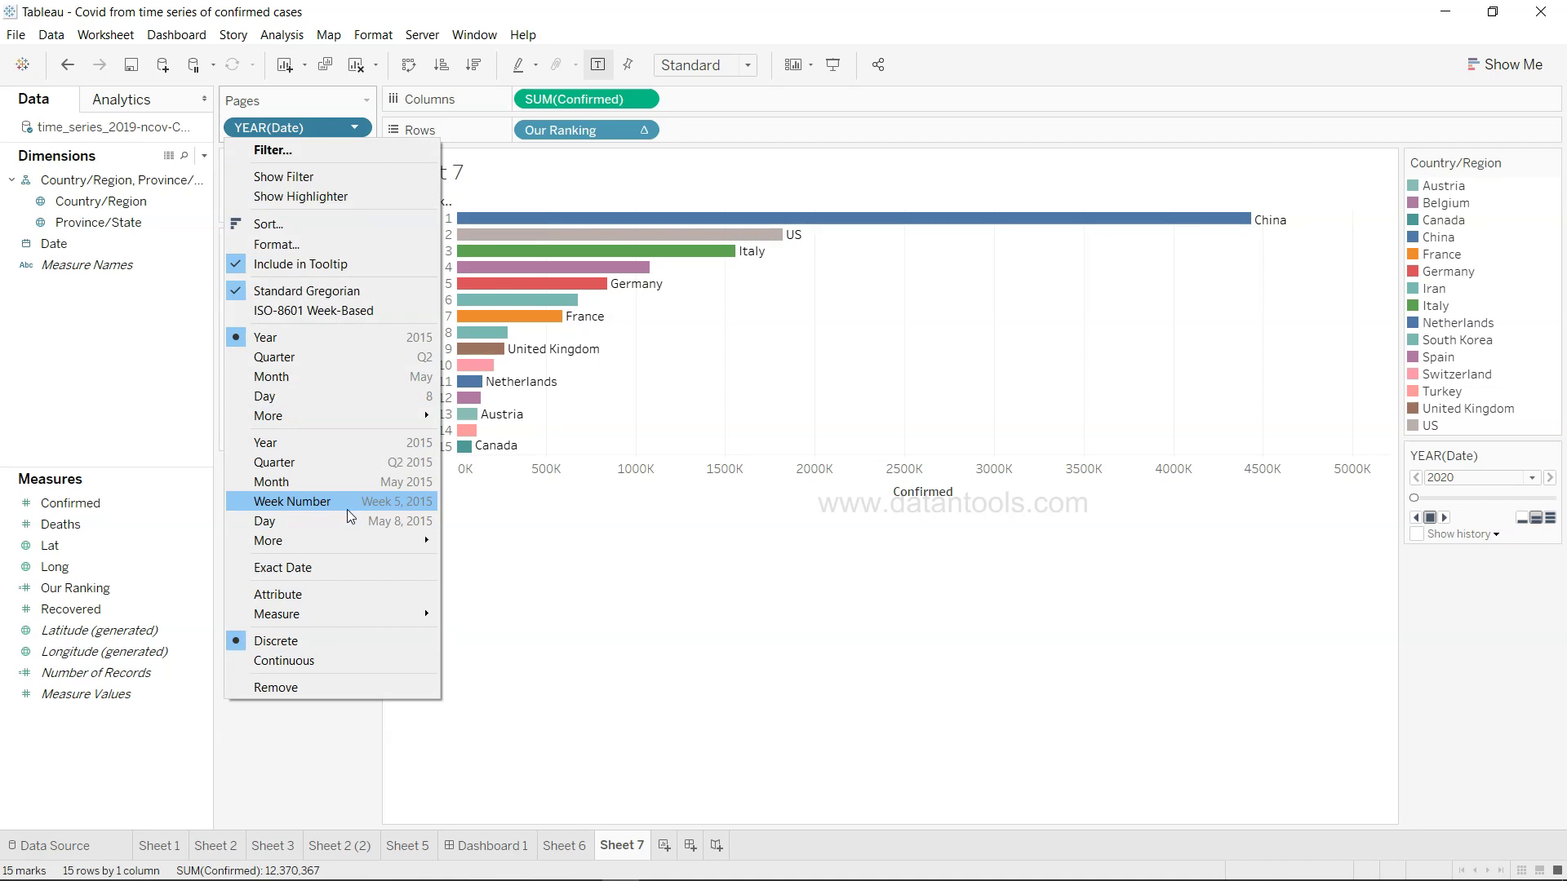
left_click(346, 522)
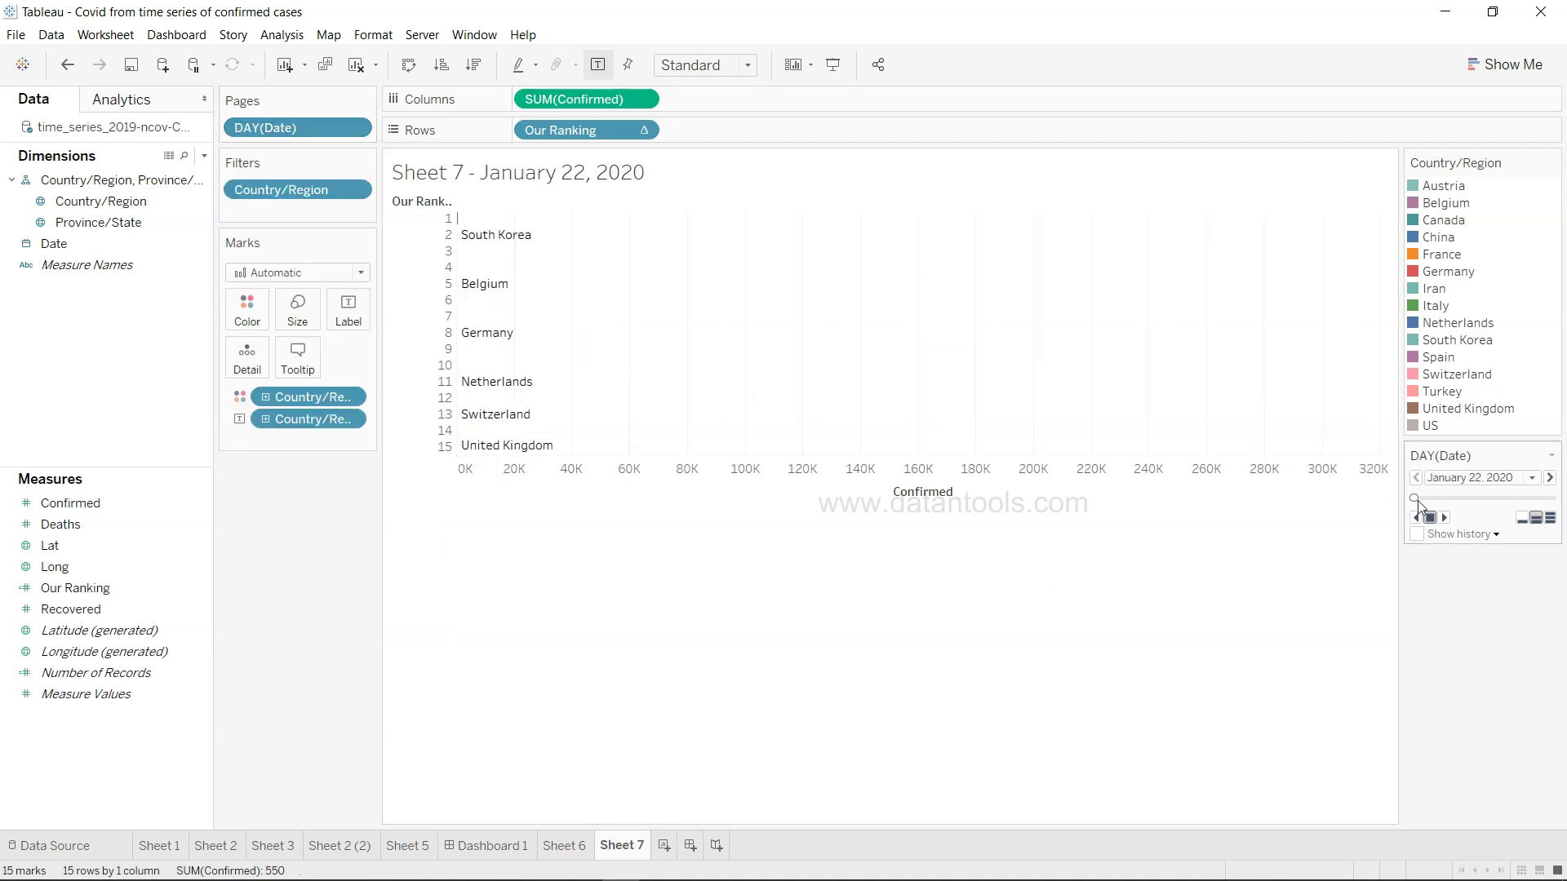
left_click(1551, 163)
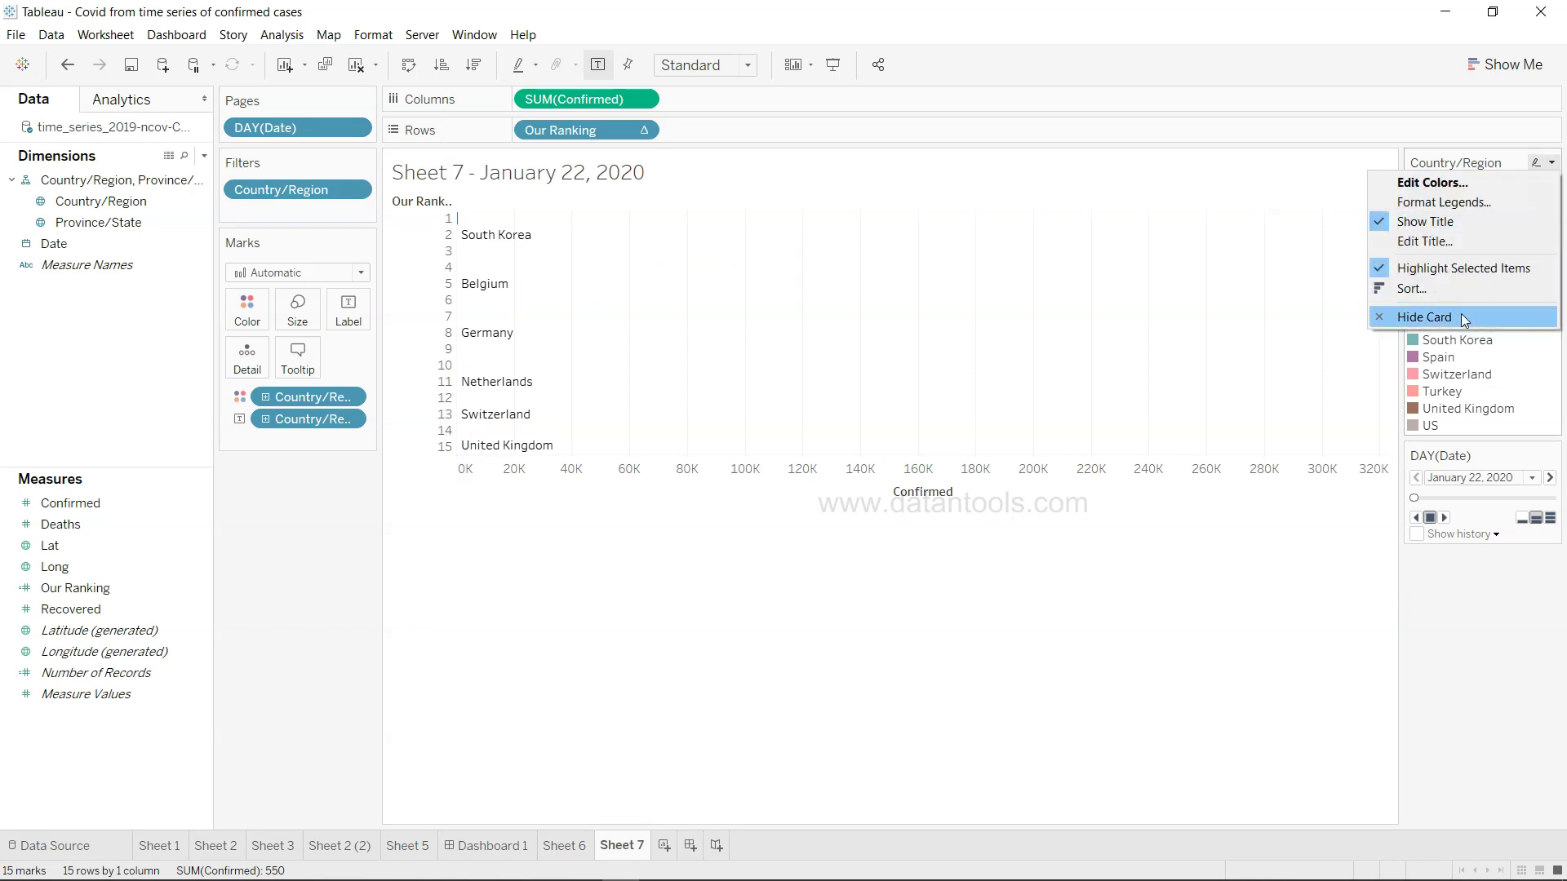
left_click(1465, 320)
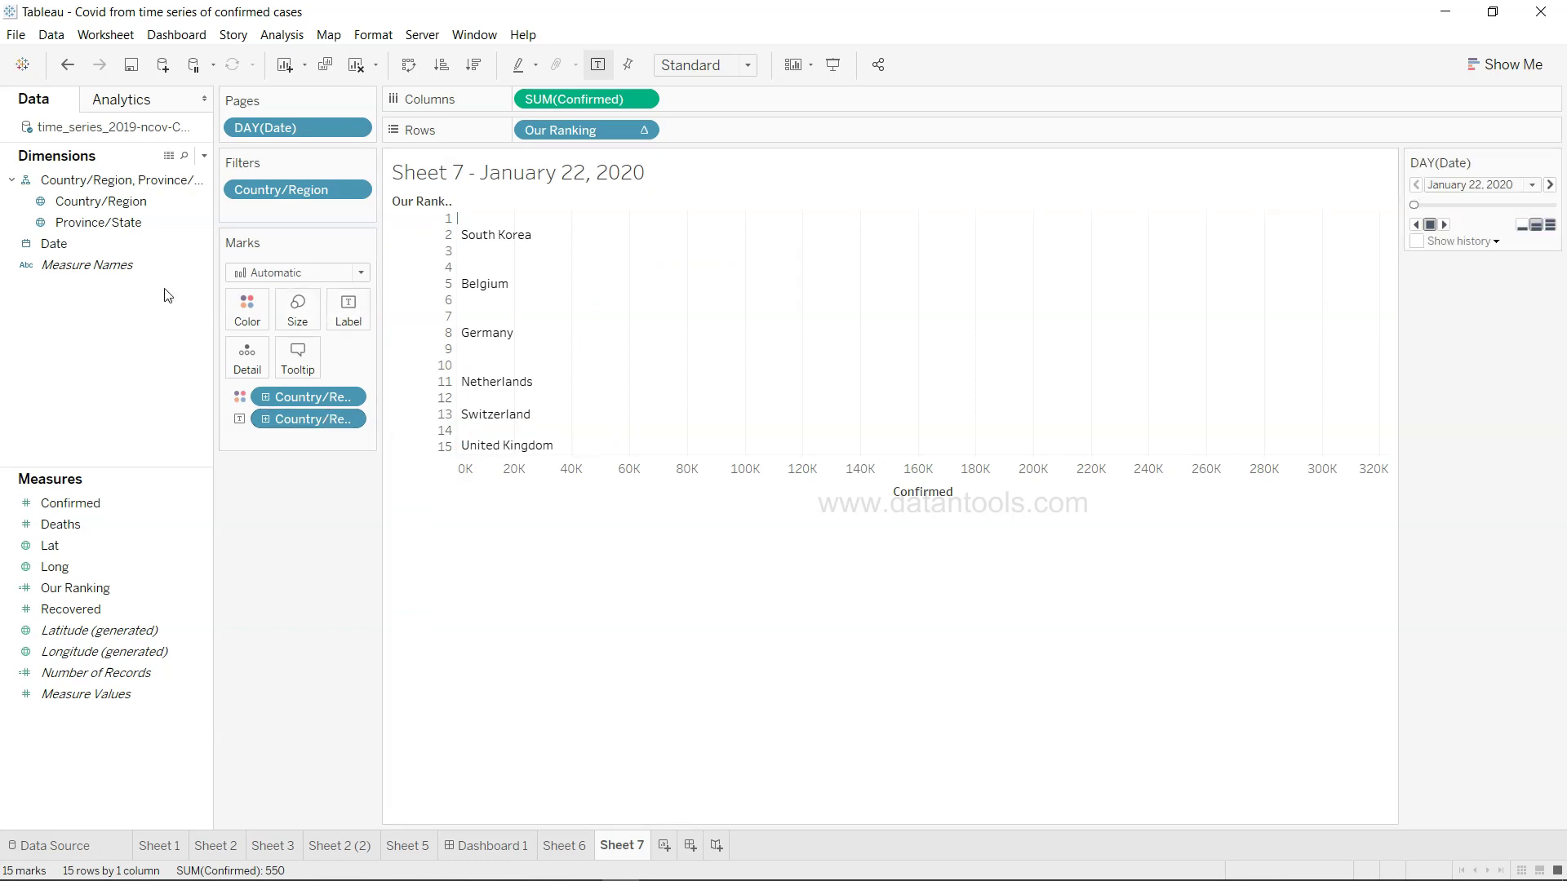
Add Confirmed counts to the bar labels, fit to Entire View, and enter Presentation Mode.
left_click_drag(111, 503, 352, 318)
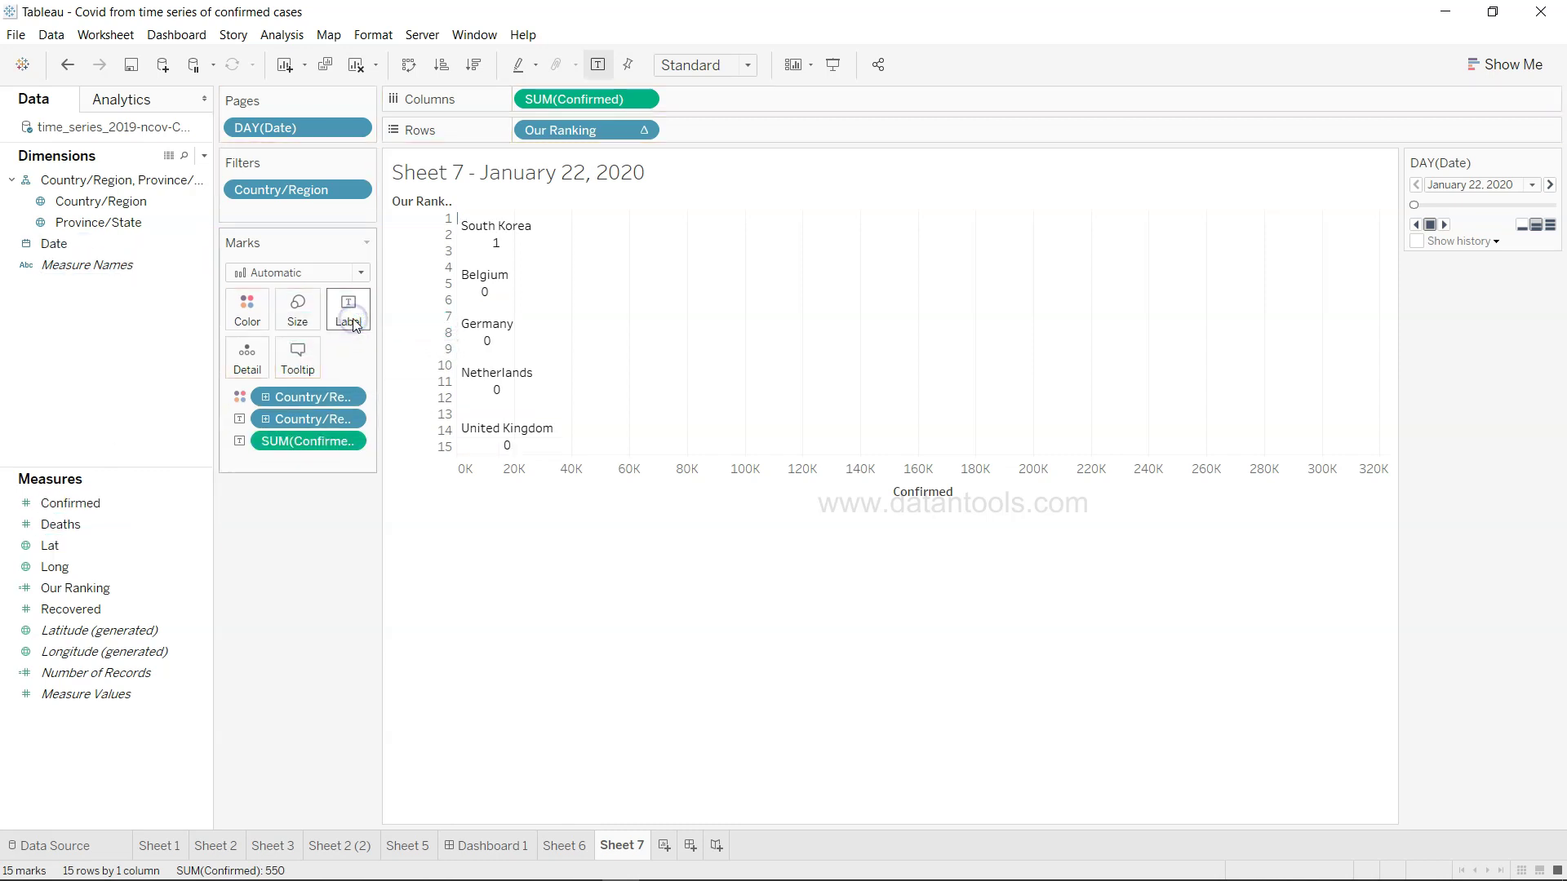
mouse_move(524, 246)
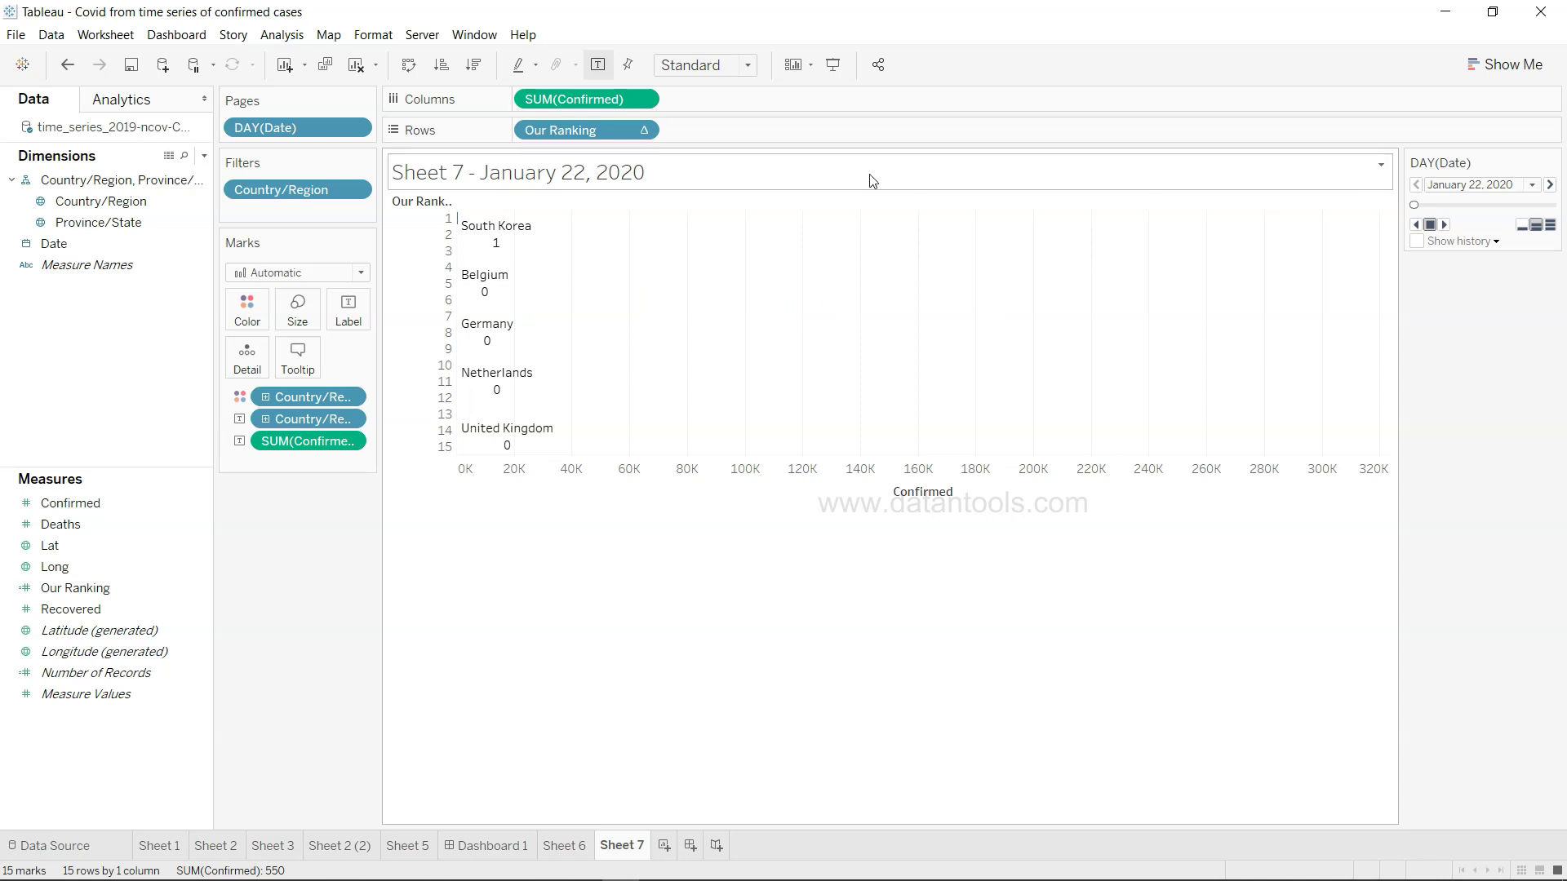
left_click(739, 64)
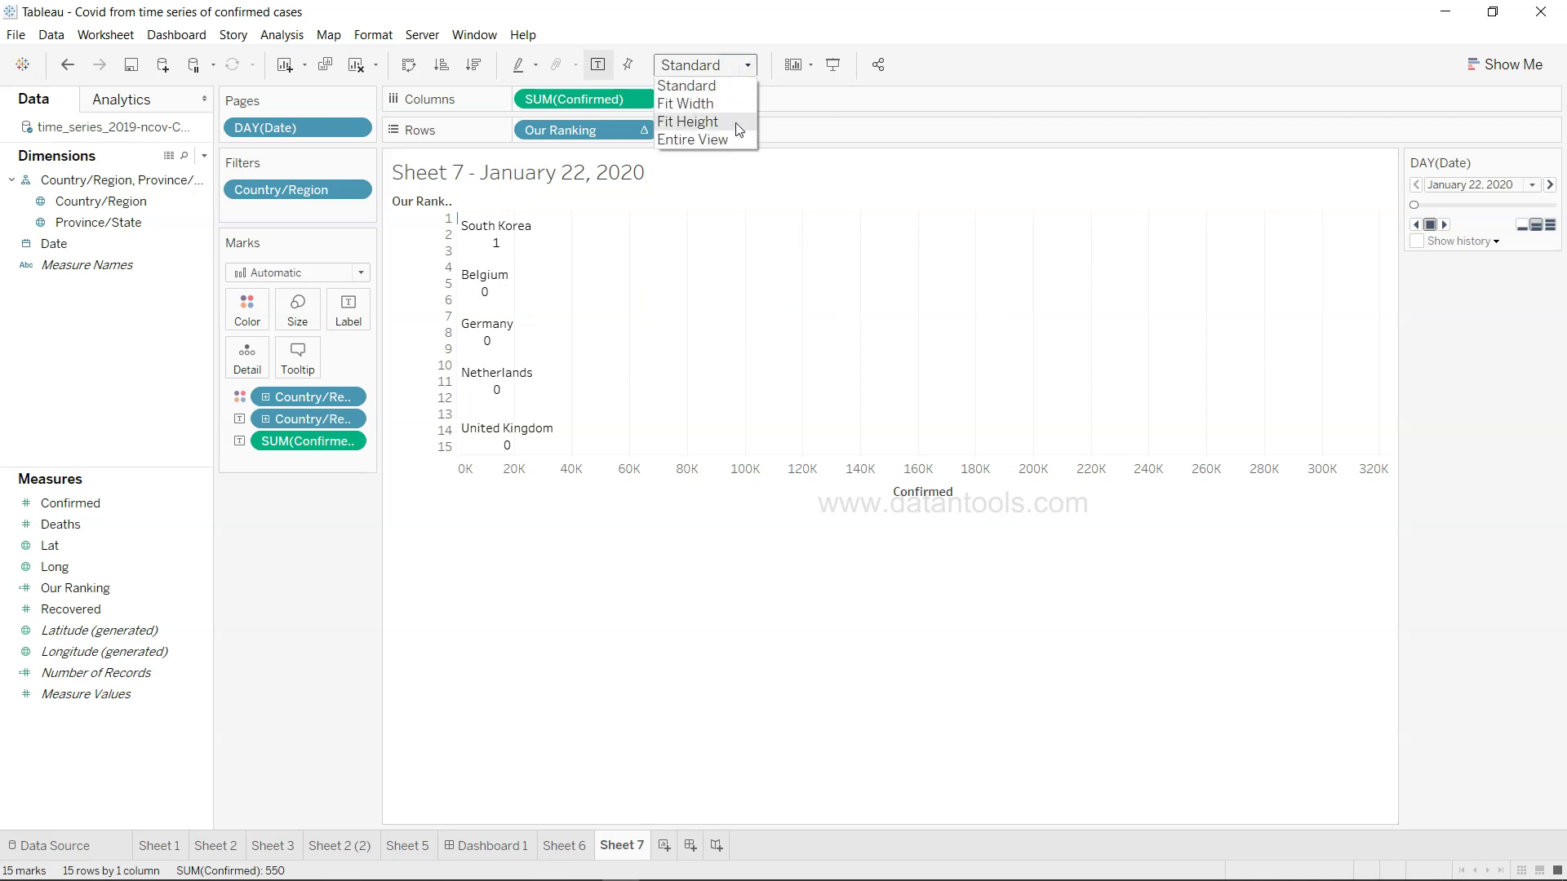
left_click(688, 121)
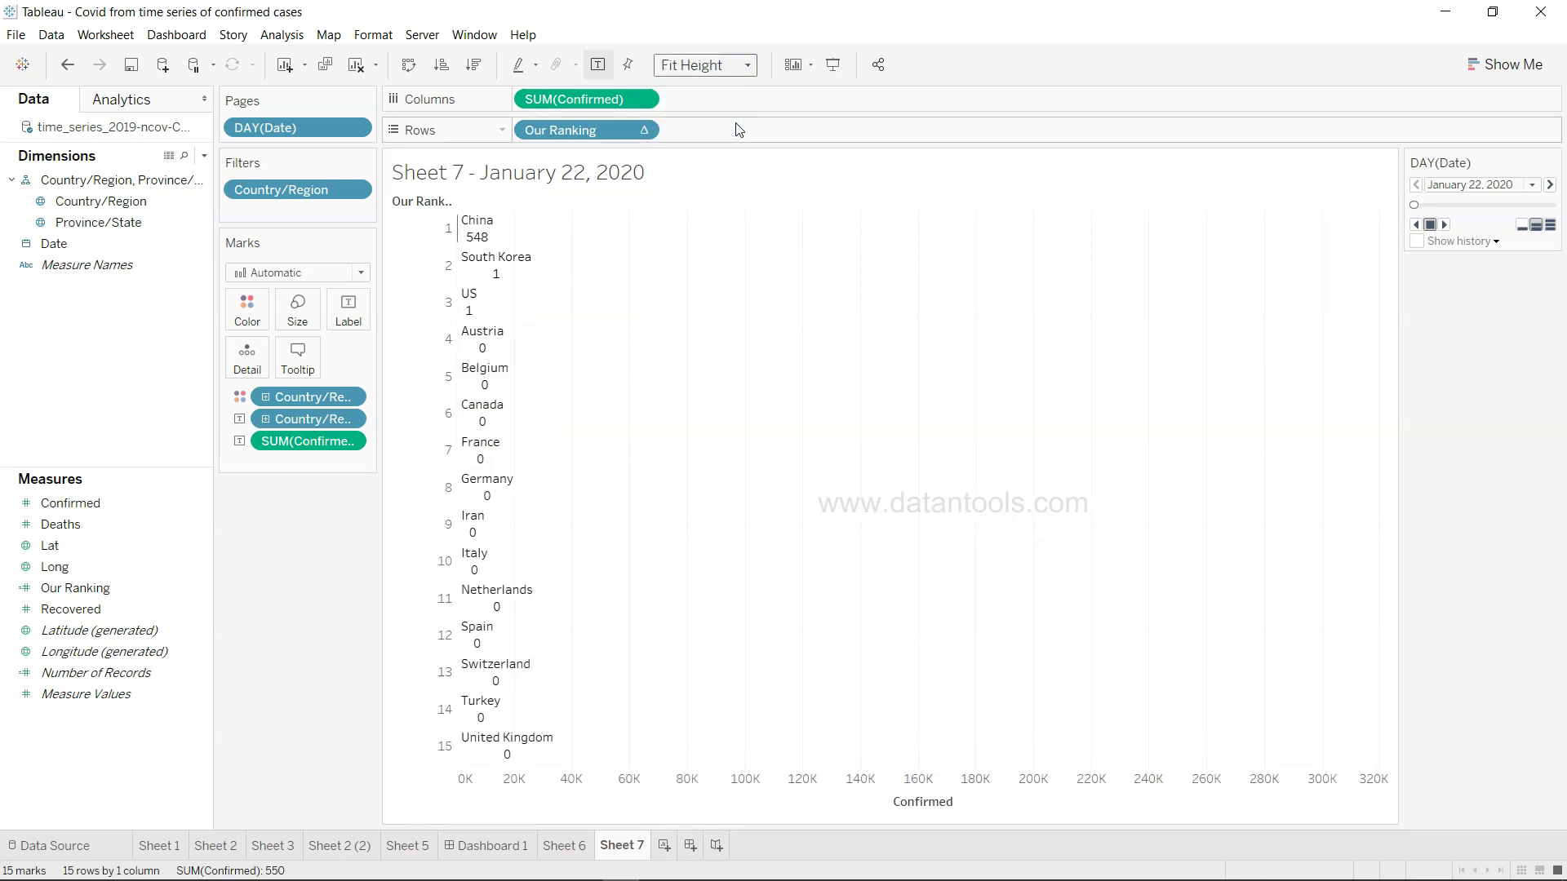
left_click(745, 65)
left_click(743, 141)
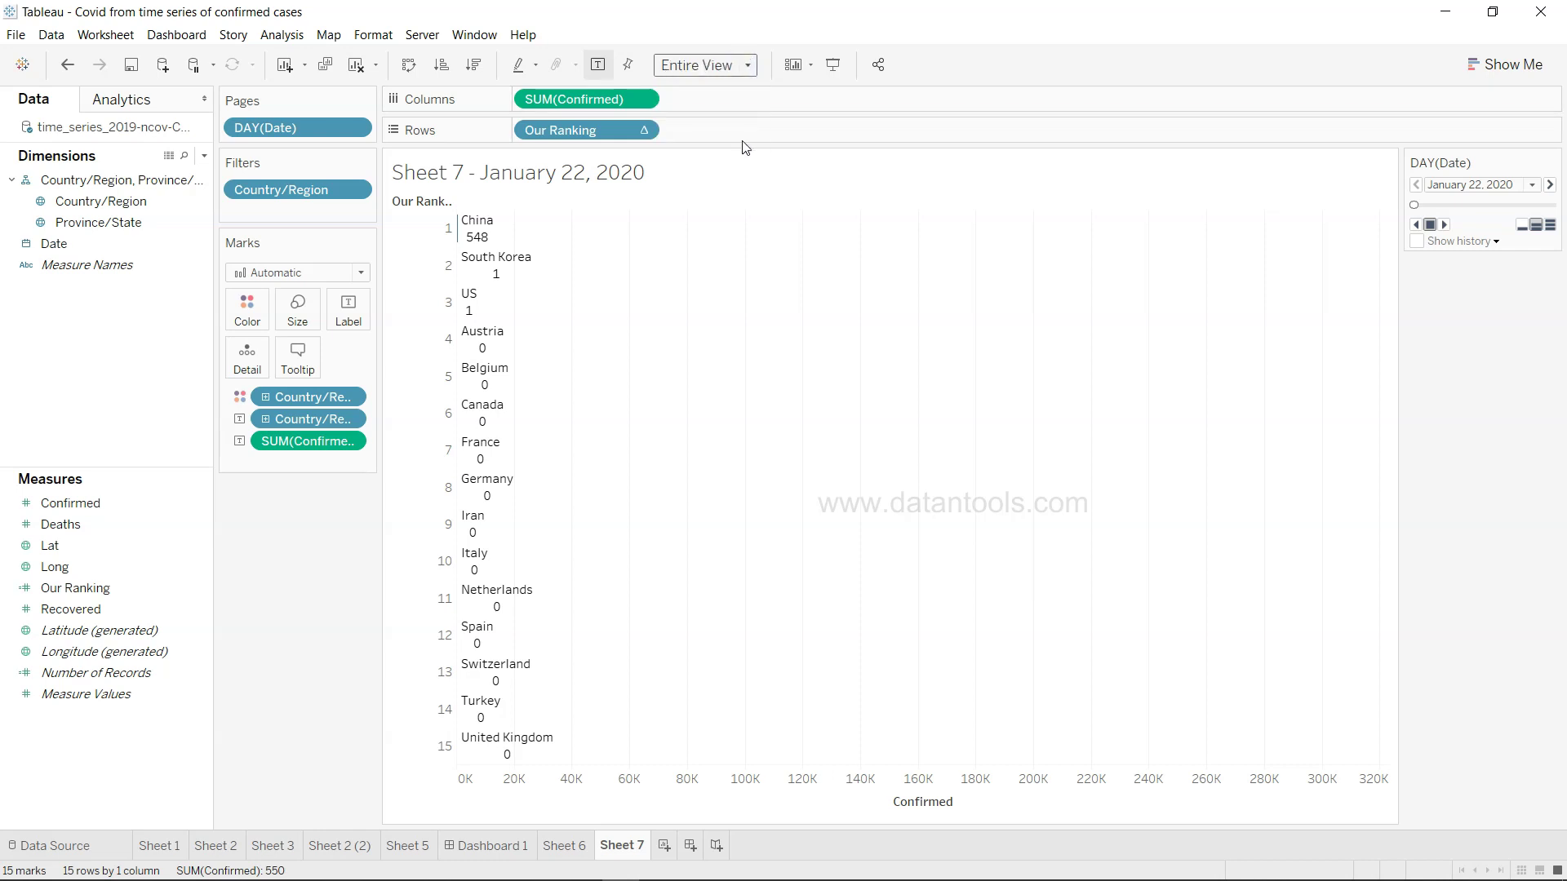
left_click(832, 64)
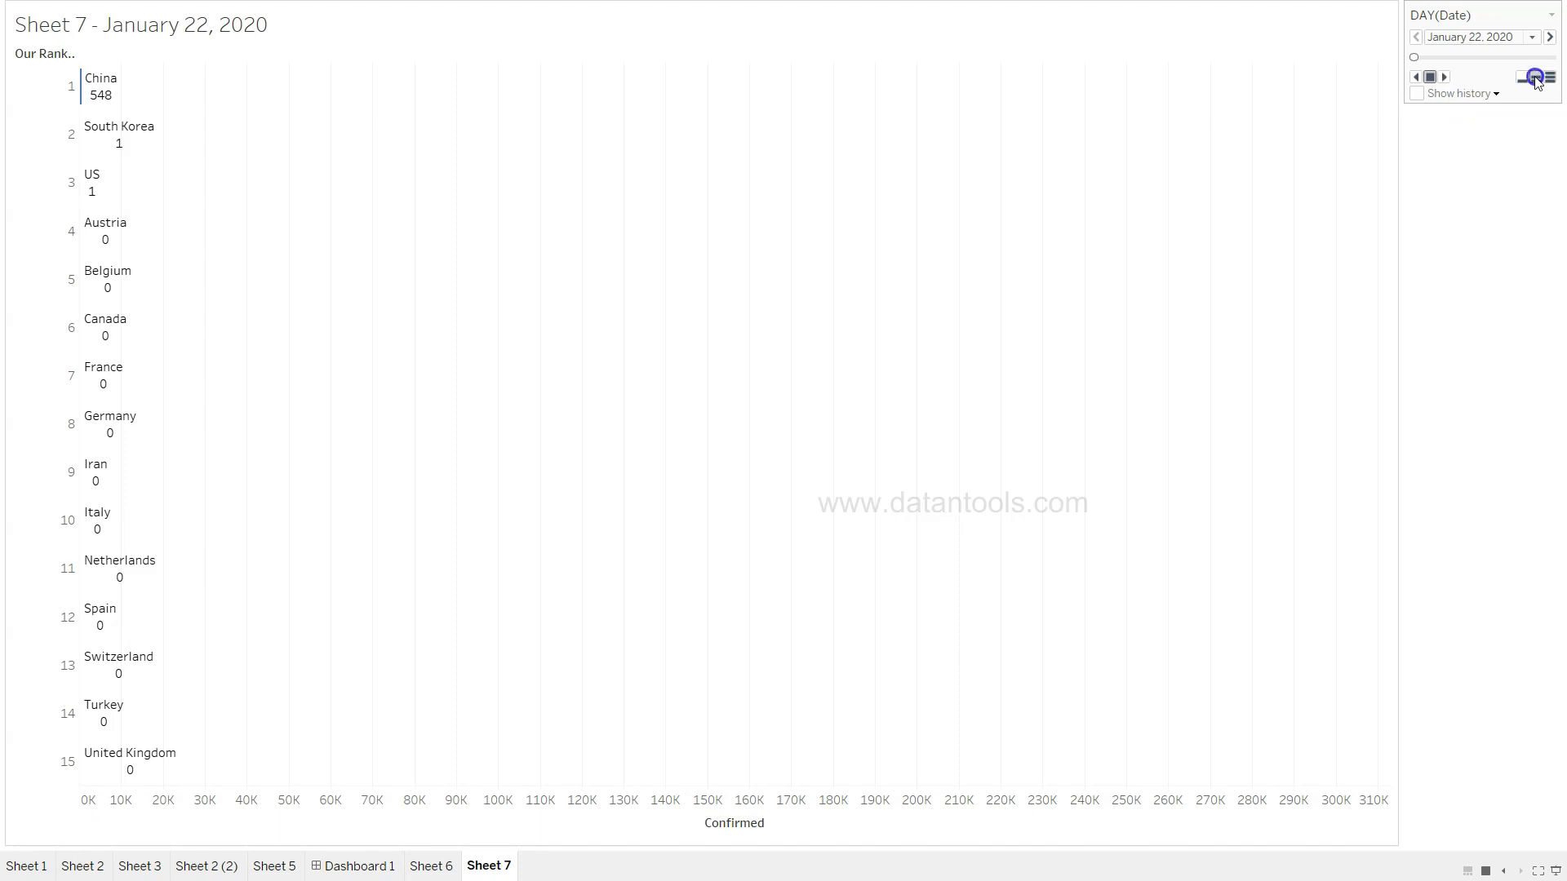
Play the DAY(Date) pages until April 3, 2020, when the US leads at 275,586.
left_click(1444, 77)
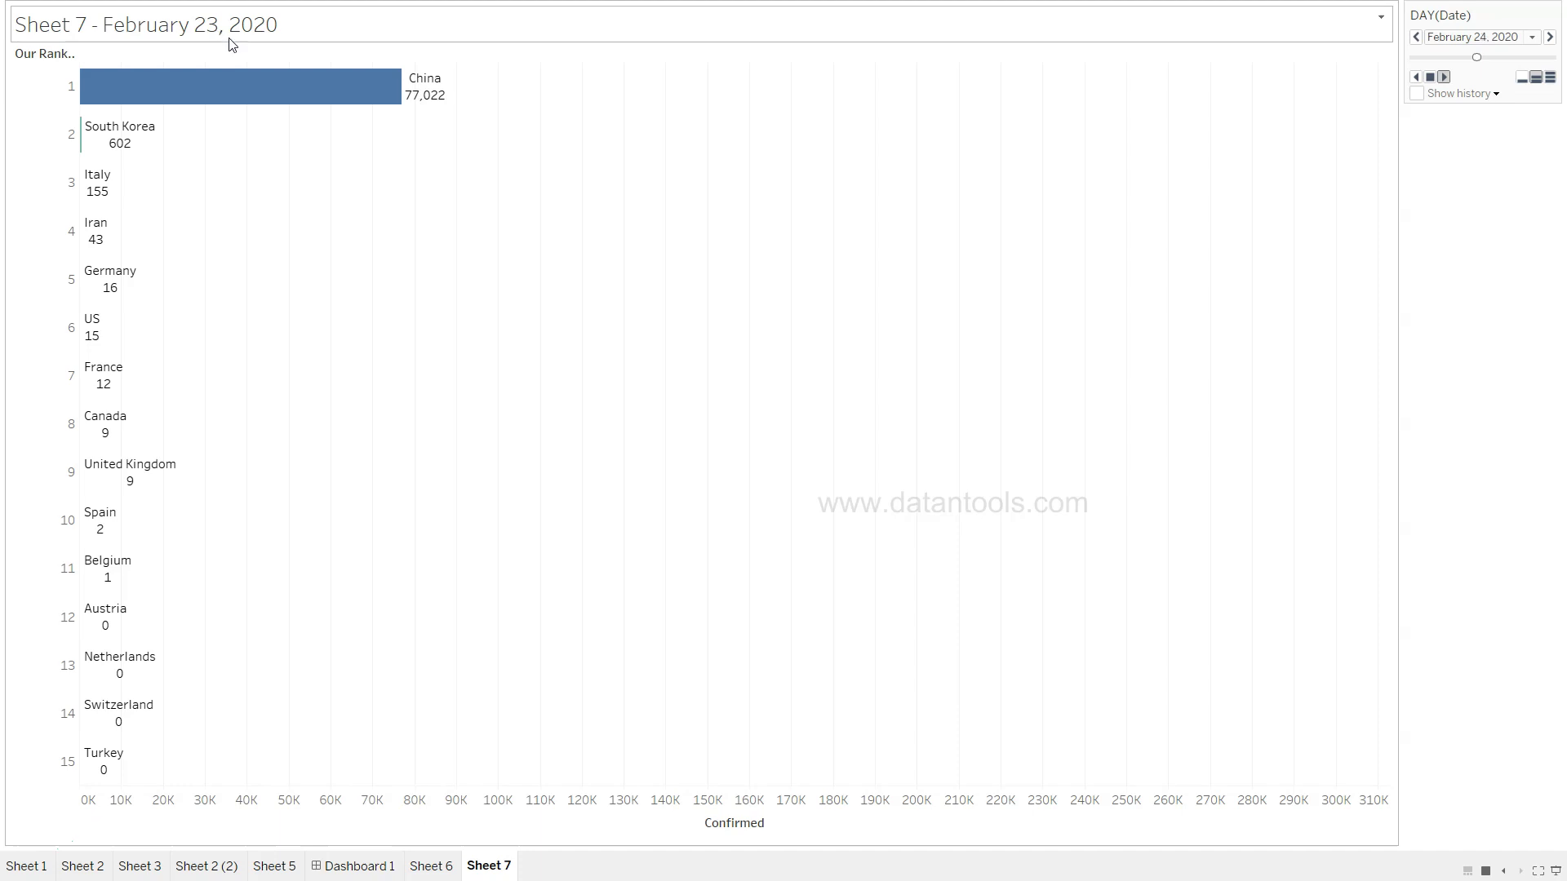
mouse_move(322, 107)
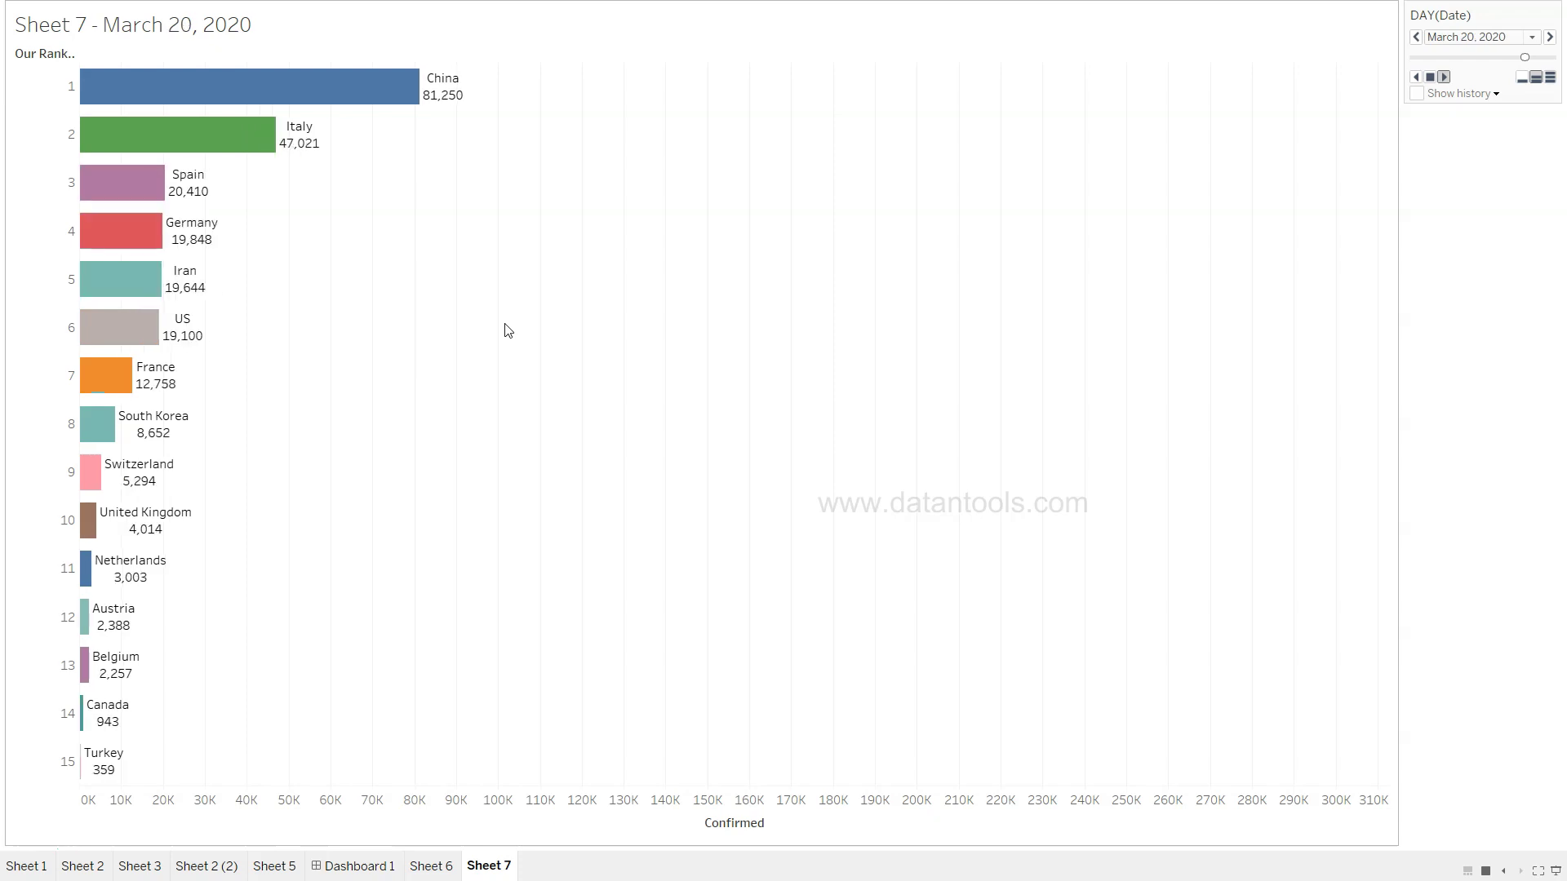
mouse_move(147, 186)
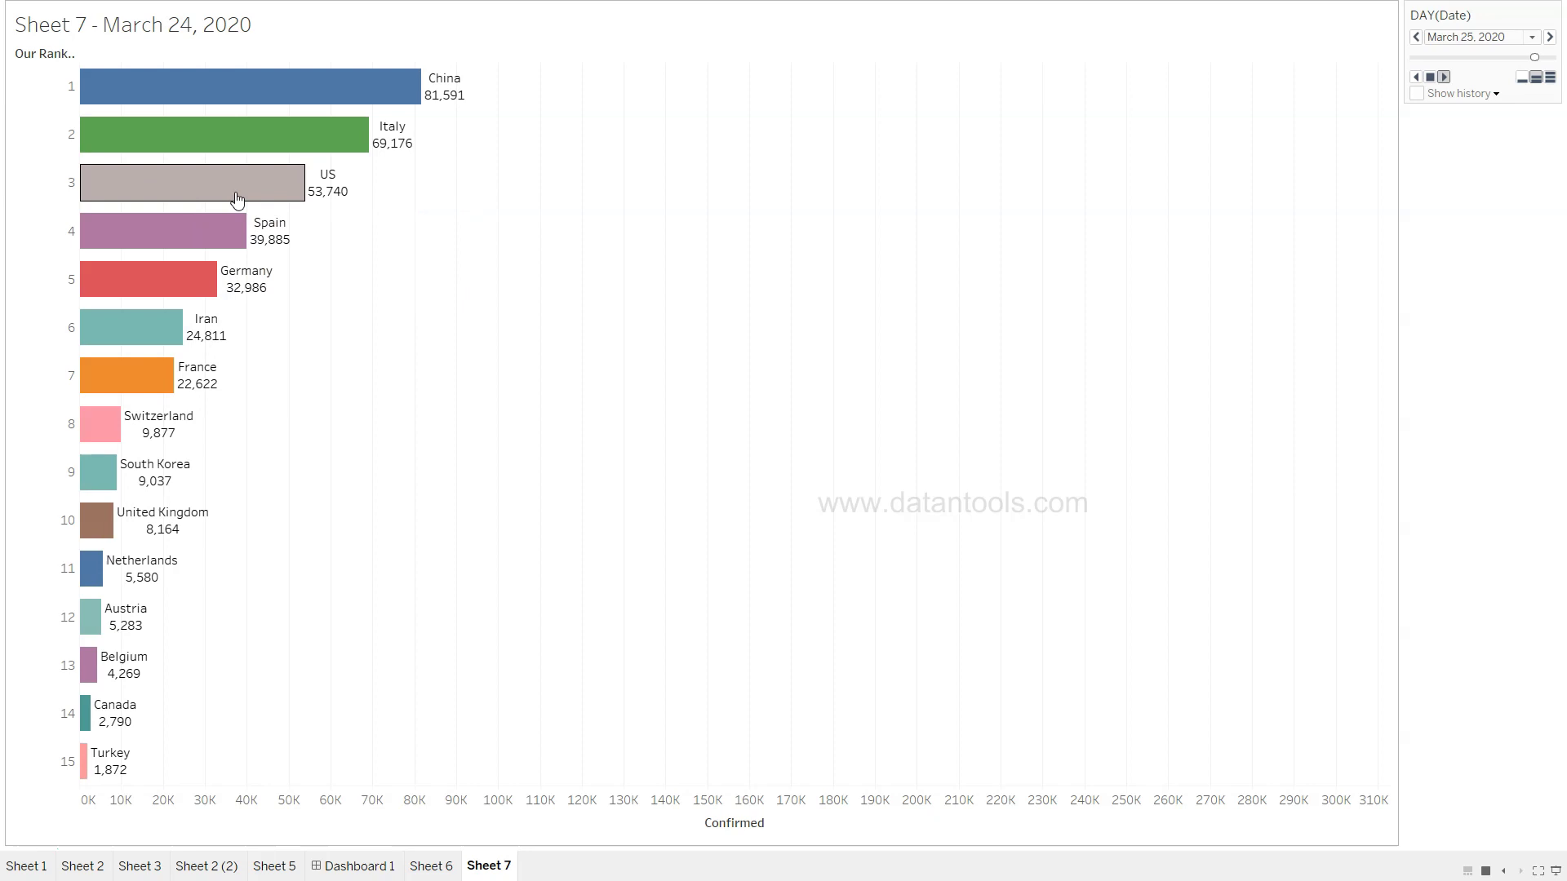
mouse_move(245, 200)
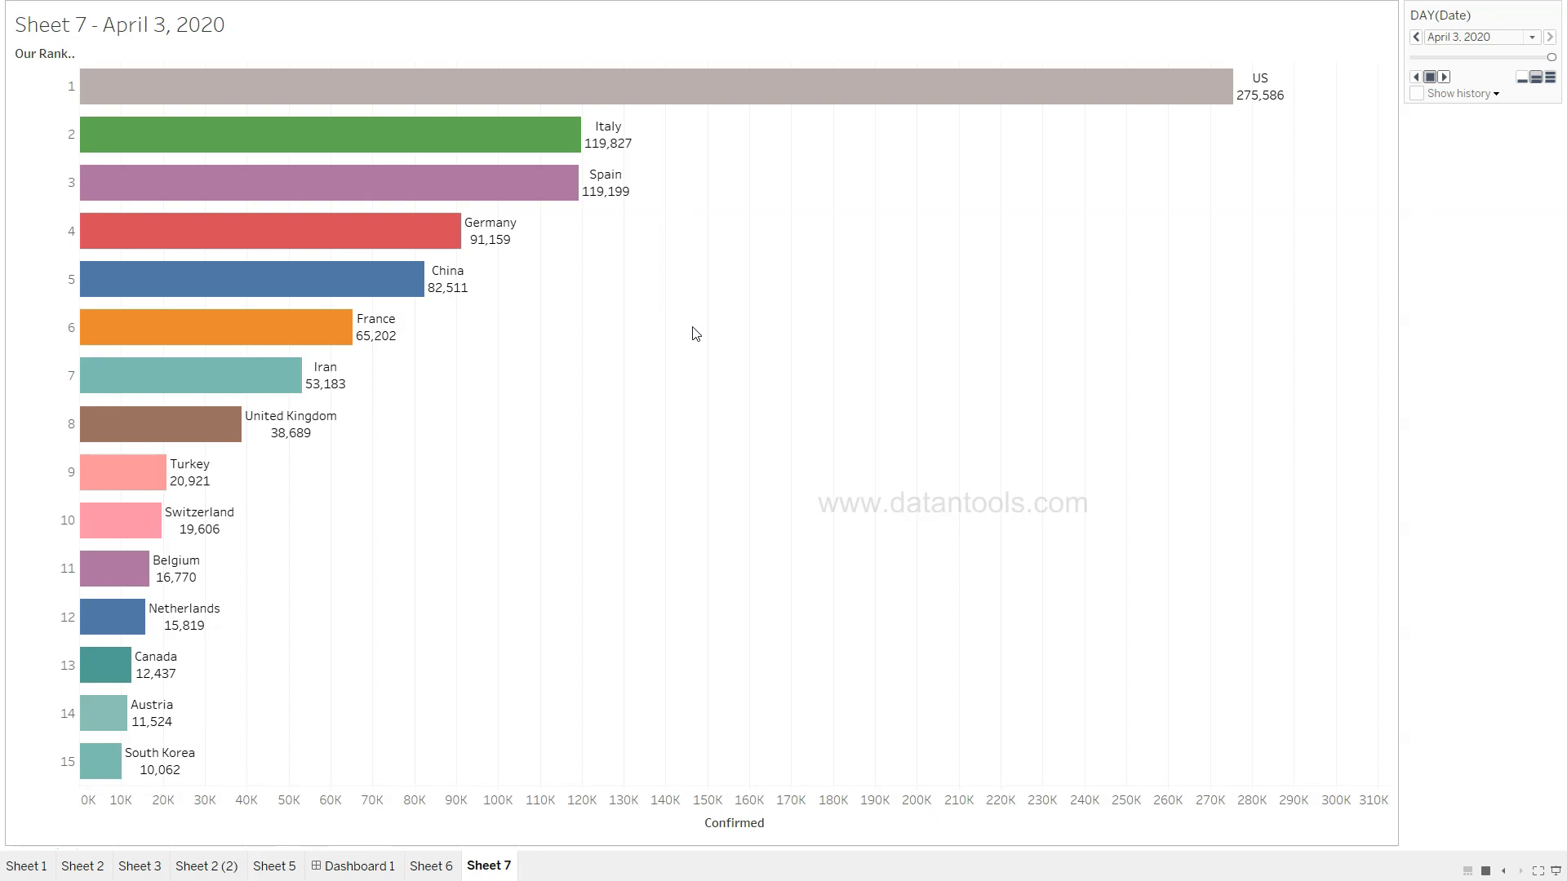
Exit Presentation Mode, hide the rank-number row header, and deselect the Spain bar.
key("Escape")
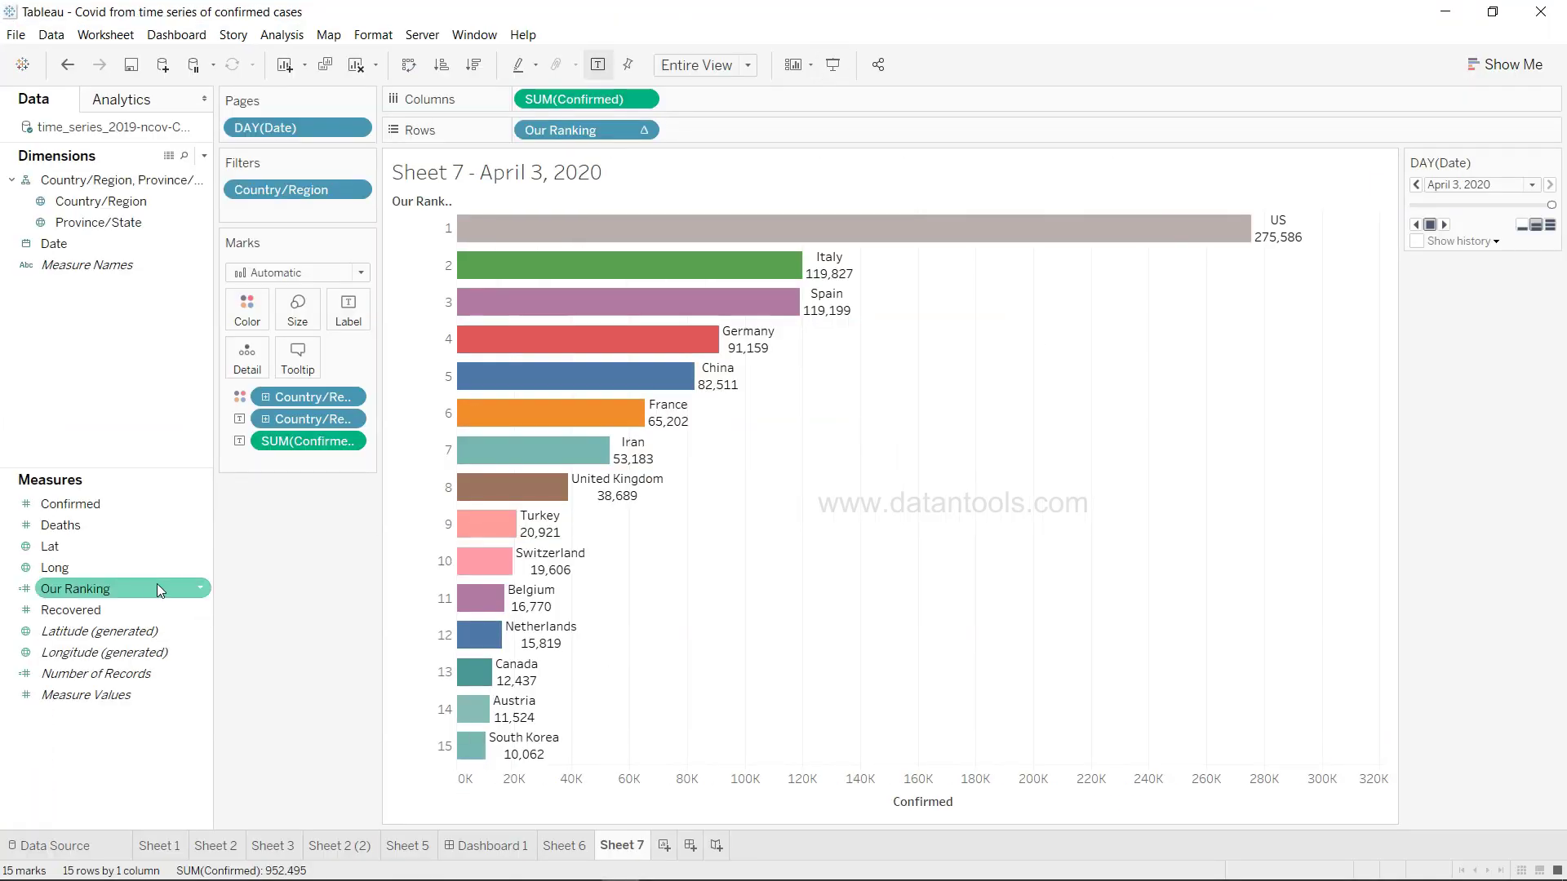
left_click(156, 584)
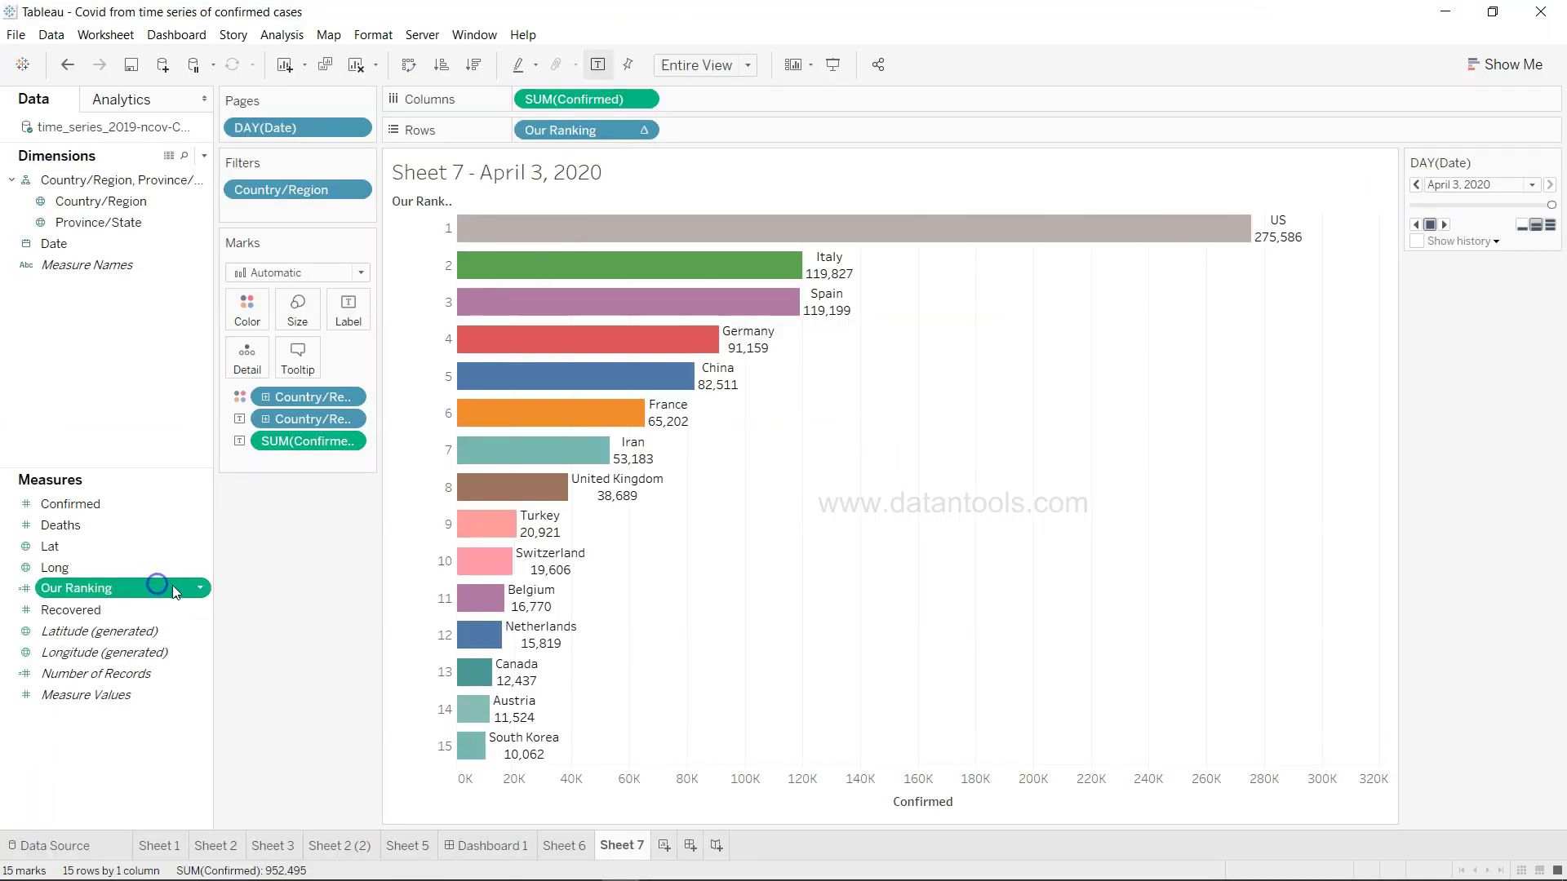
right_click(445, 317)
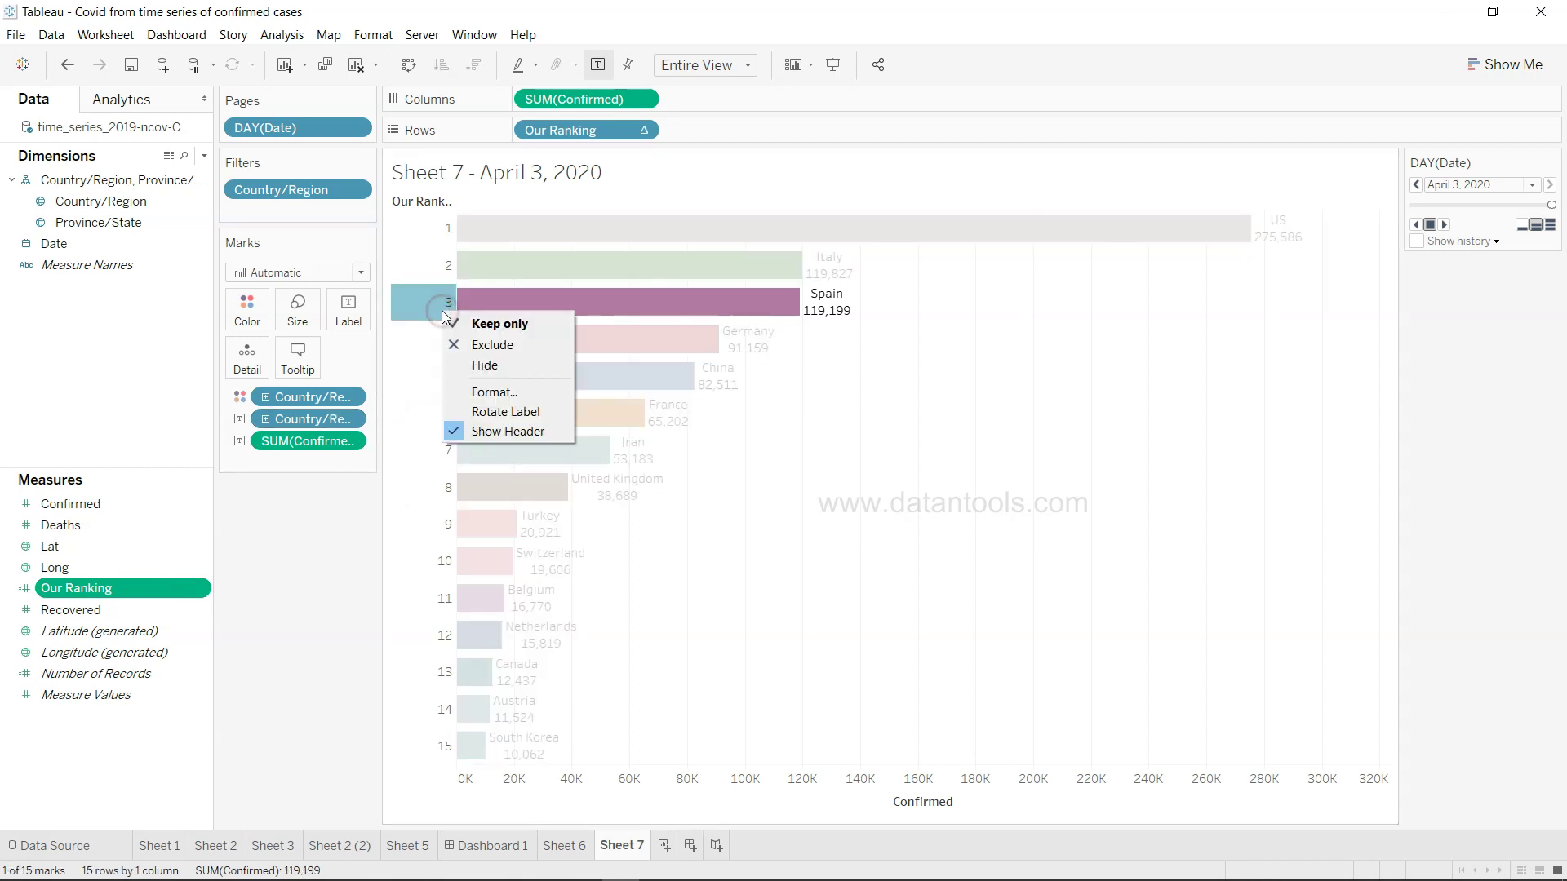
left_click(472, 432)
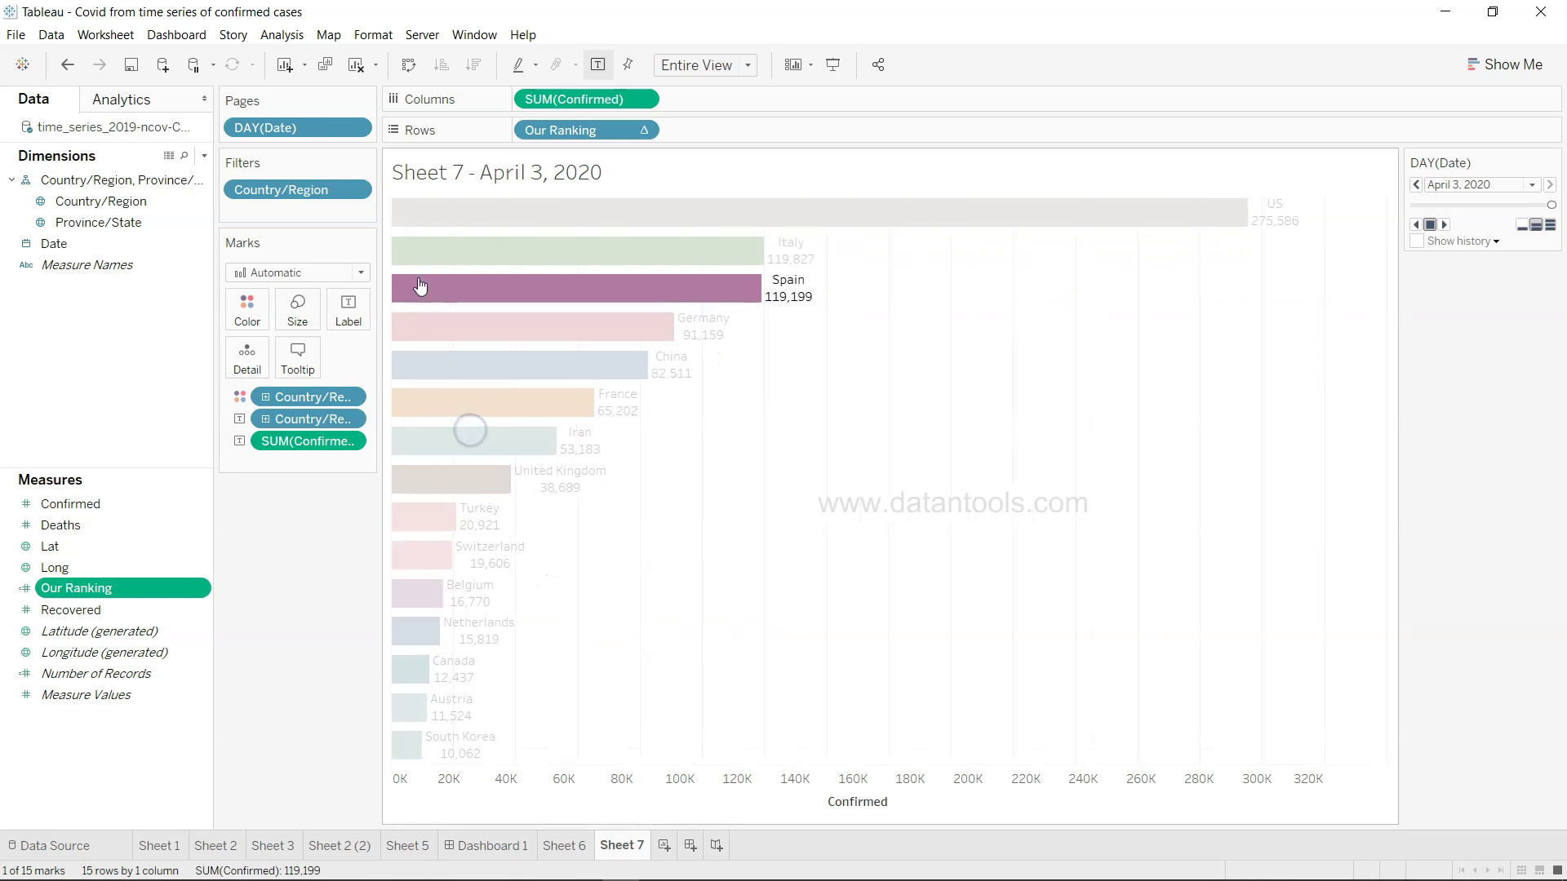
left_click(302, 737)
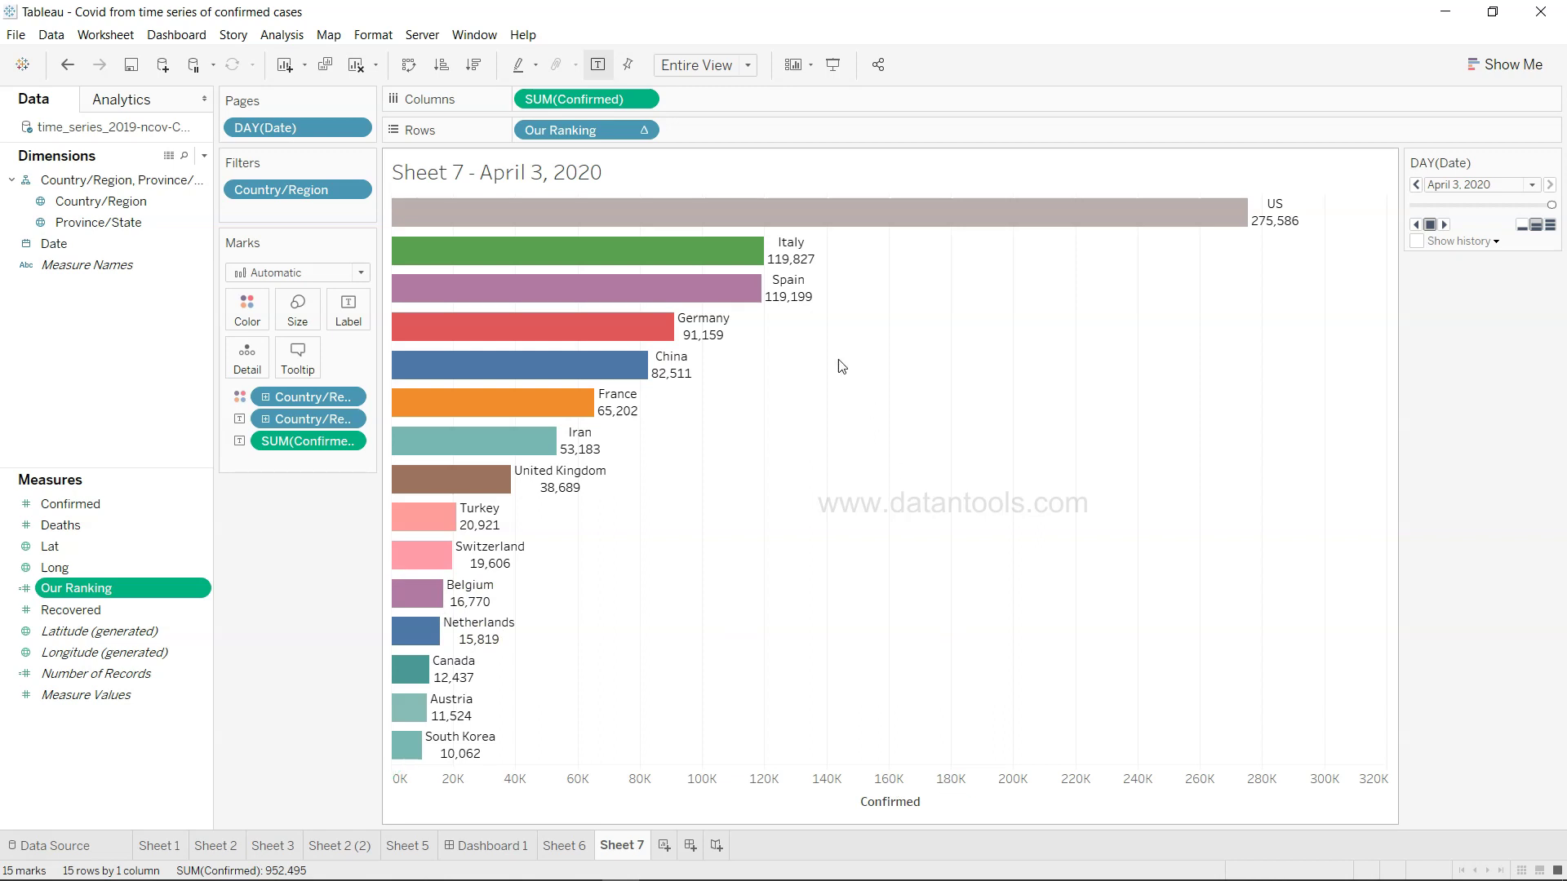
Turn off Show Header on the Confirmed x-axis to remove the axis.
right_click(944, 781)
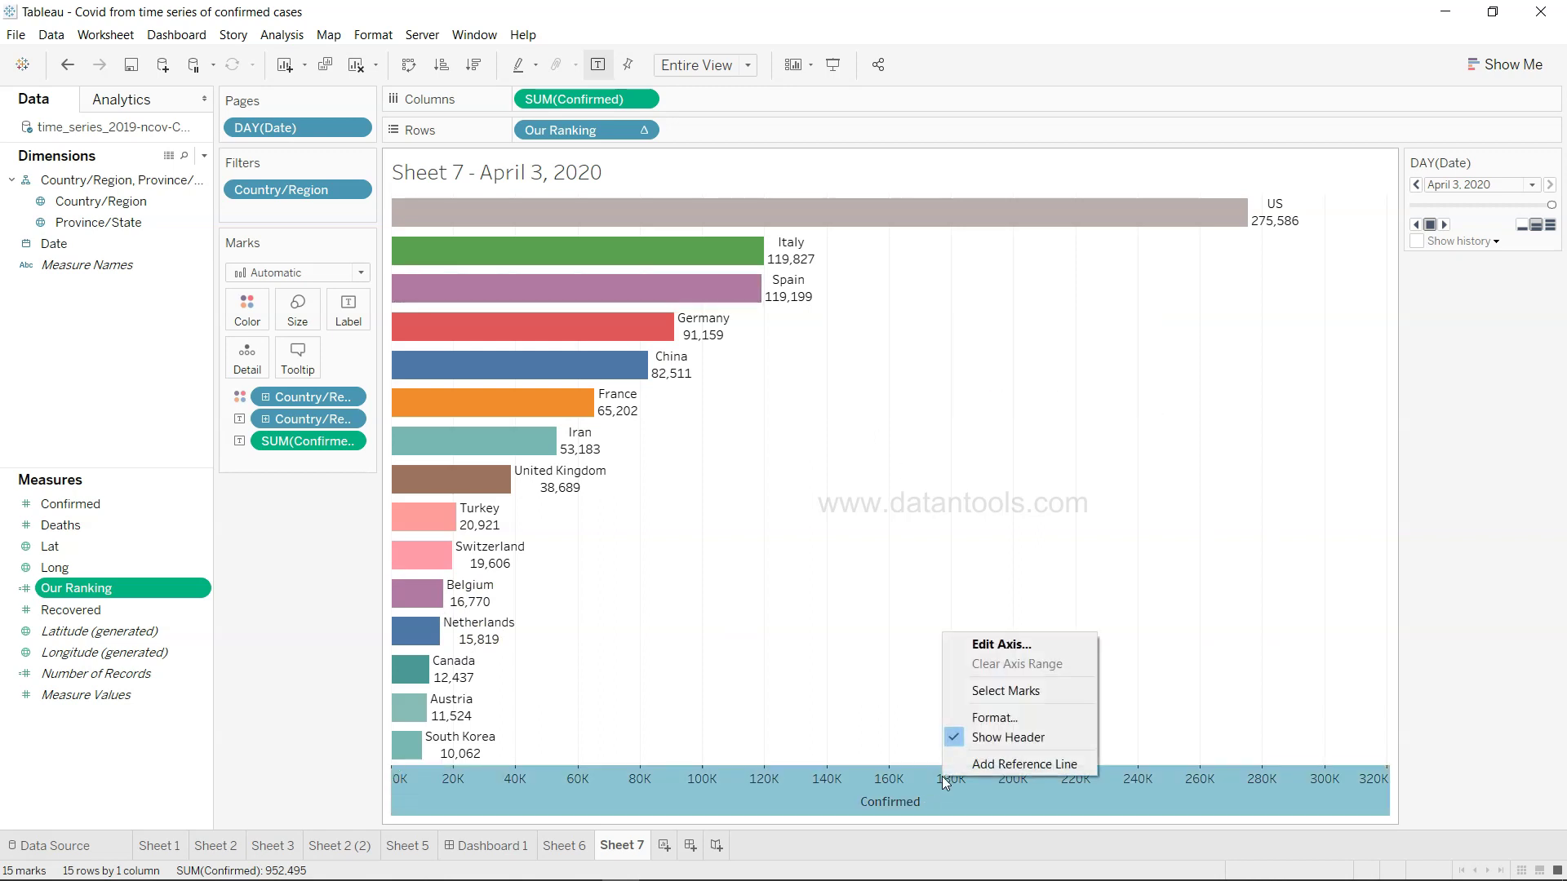
left_click(987, 736)
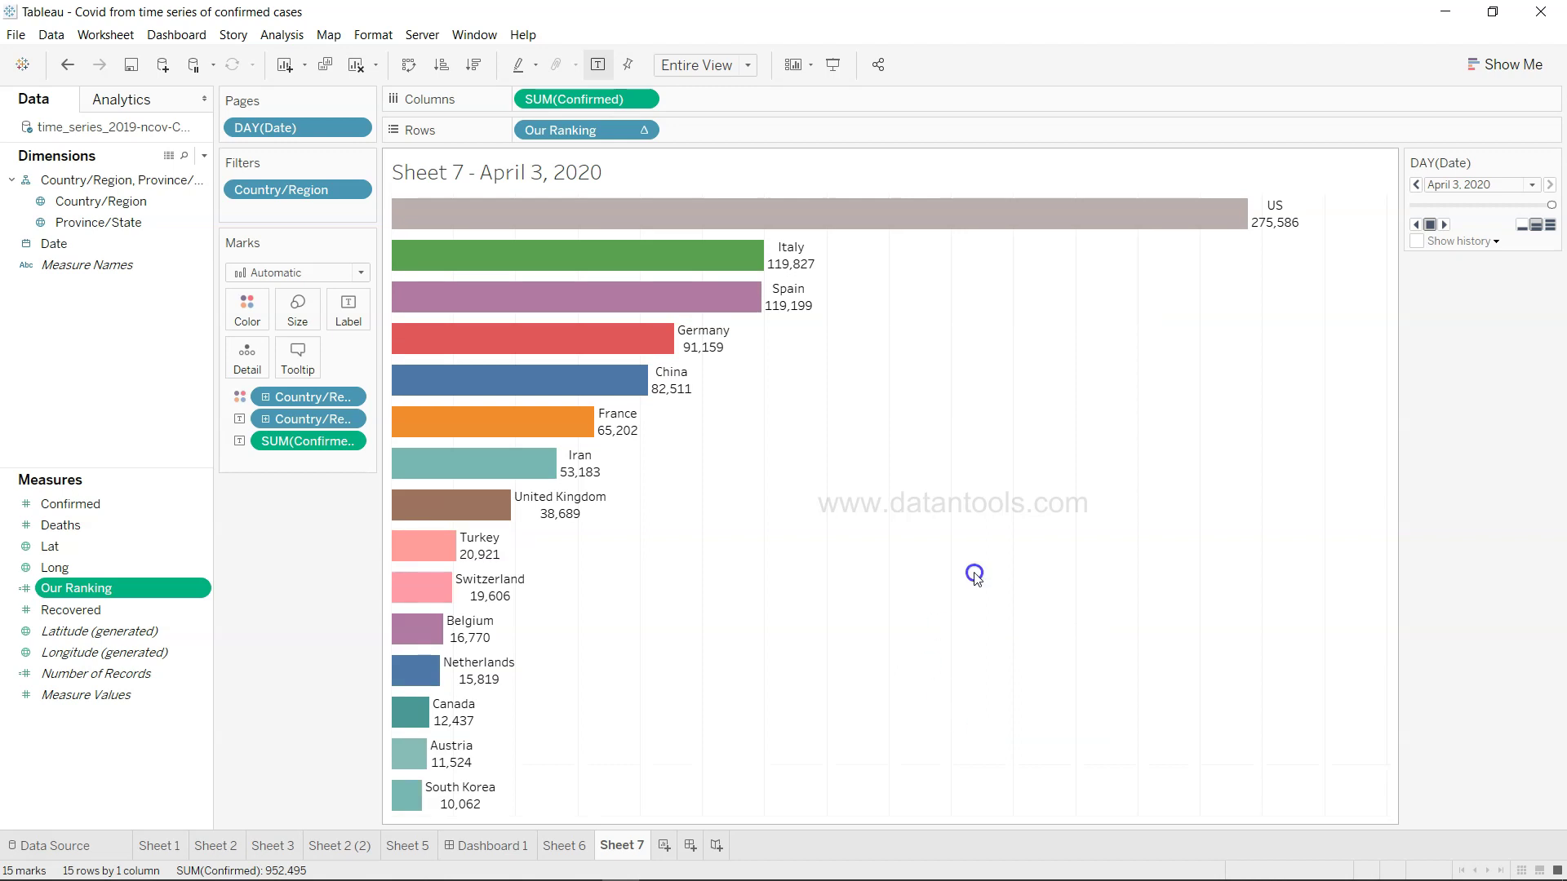